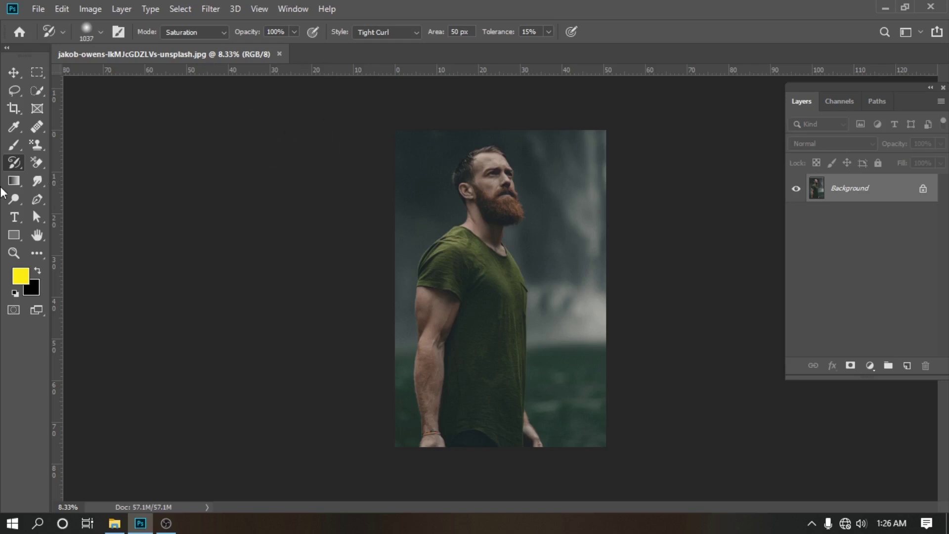
Activate the History Brush Tool in place of the Art History Brush
right_click(16, 165)
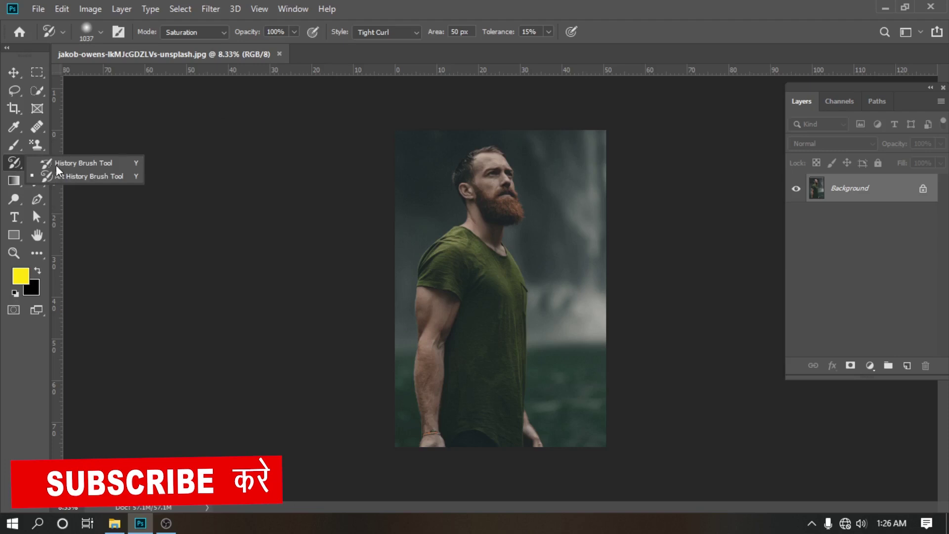
click(64, 164)
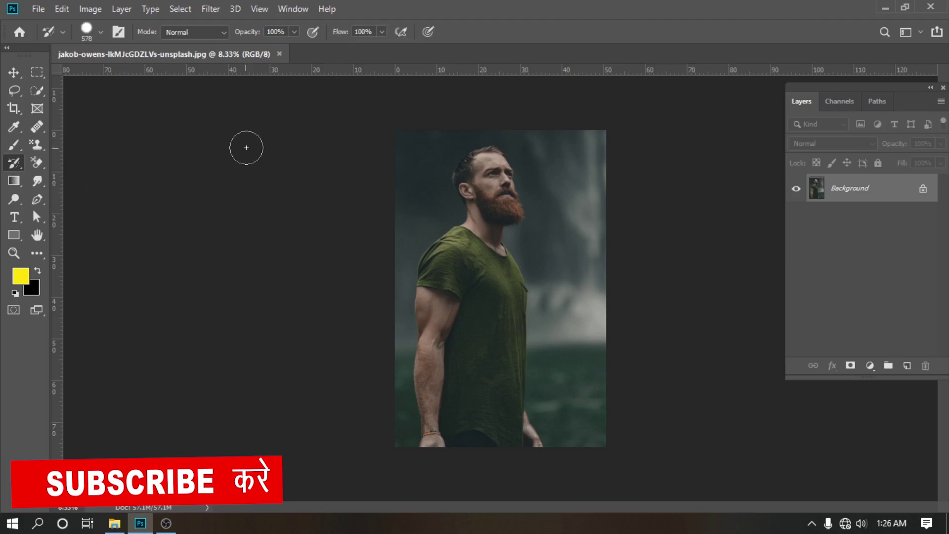
right_click(15, 165)
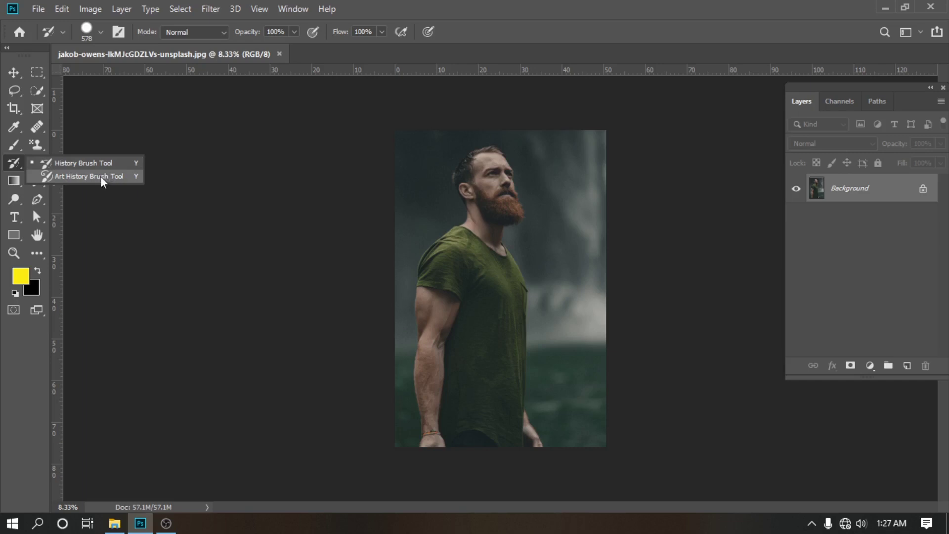
click(87, 162)
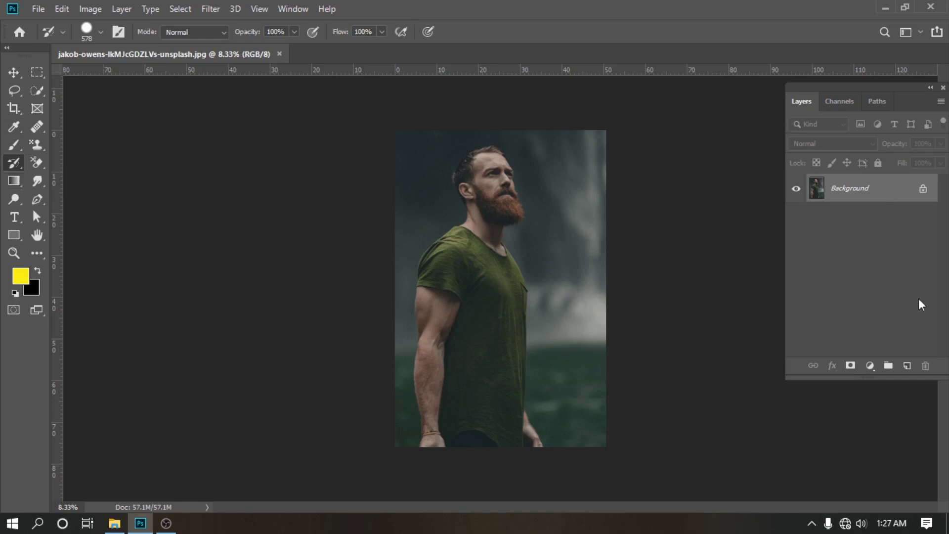
Paint the whole photo onto a new layer with the History Brush at size 2810, and hide the Background layer
click(906, 367)
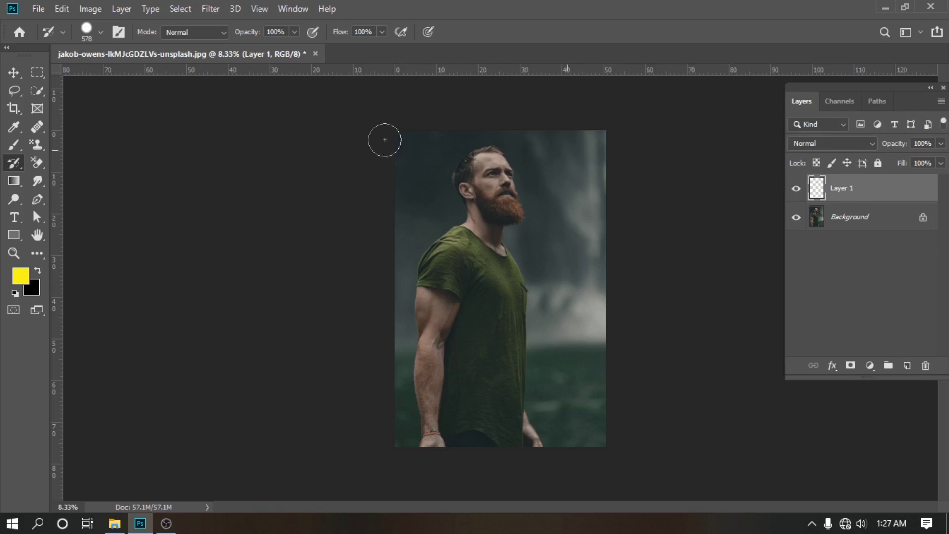
mouse_move(435, 195)
mouse_down()
mouse_move(449, 197)
mouse_move(426, 175)
mouse_up()
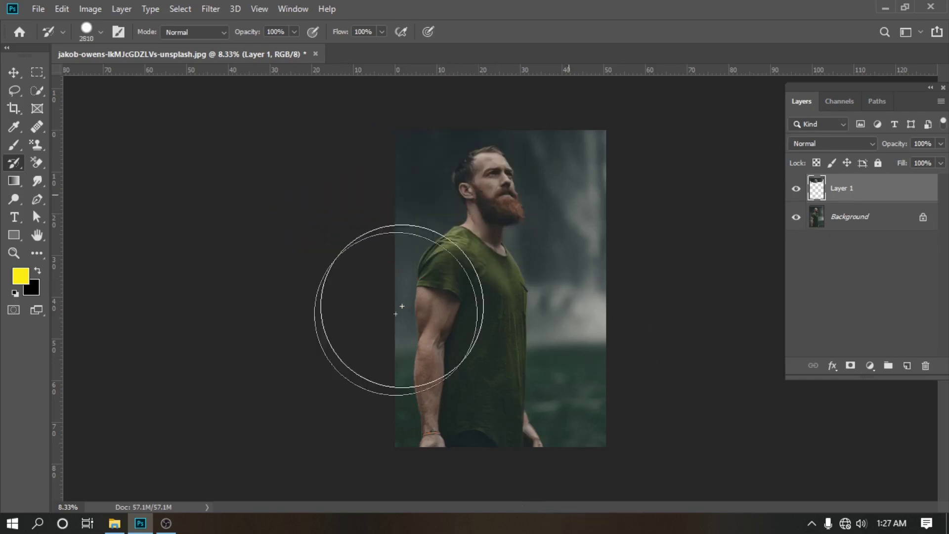
drag(419, 250, 579, 342)
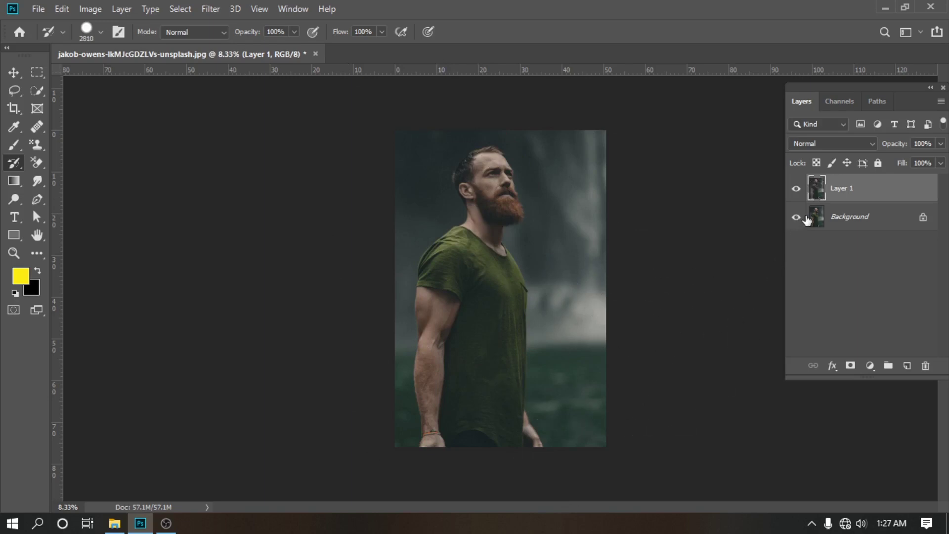
mouse_move(497, 210)
mouse_down()
mouse_move(583, 207)
mouse_move(530, 229)
mouse_up()
drag(488, 242, 445, 243)
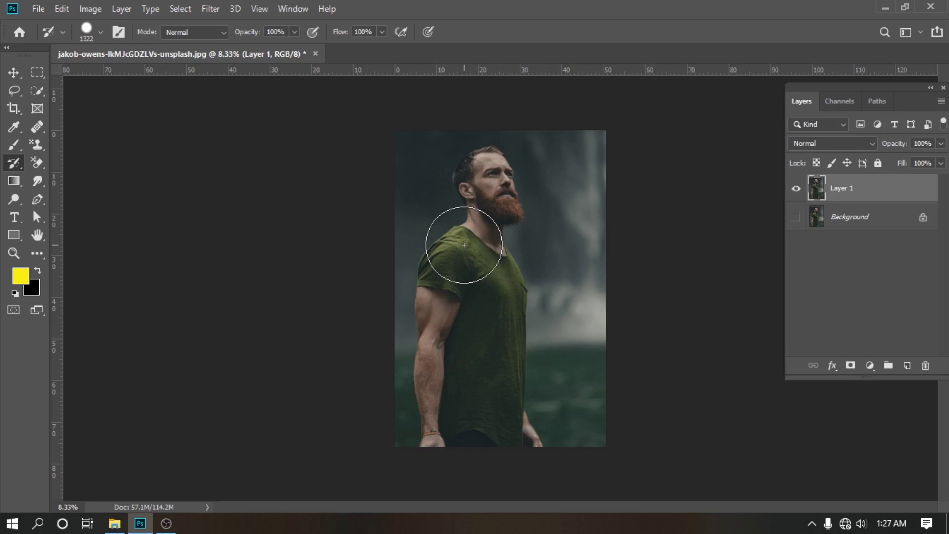
Show the History panel and make the Background layer visible again
click(293, 5)
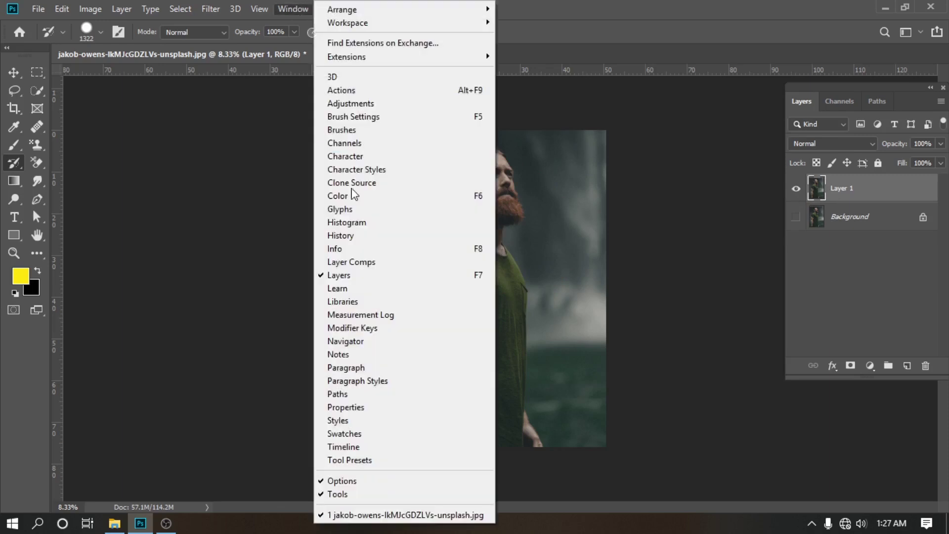
click(345, 235)
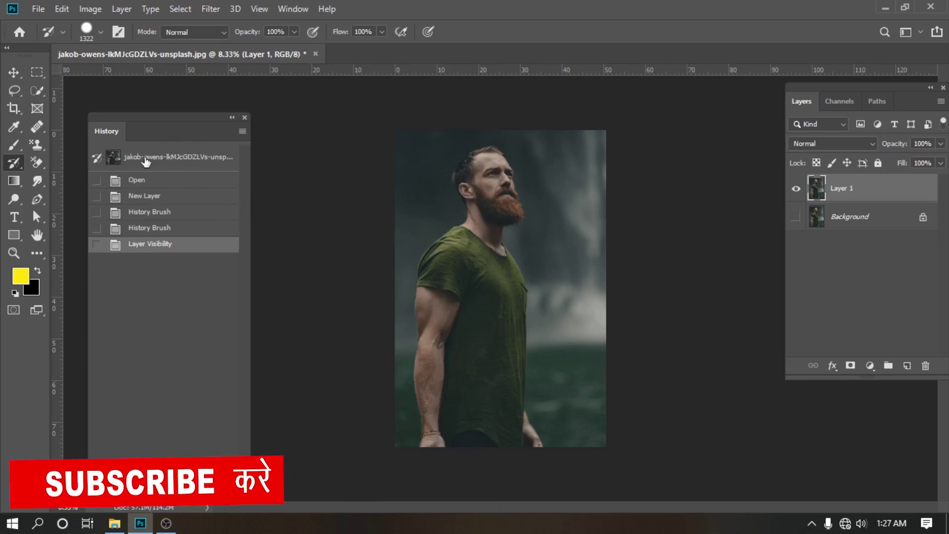
click(849, 225)
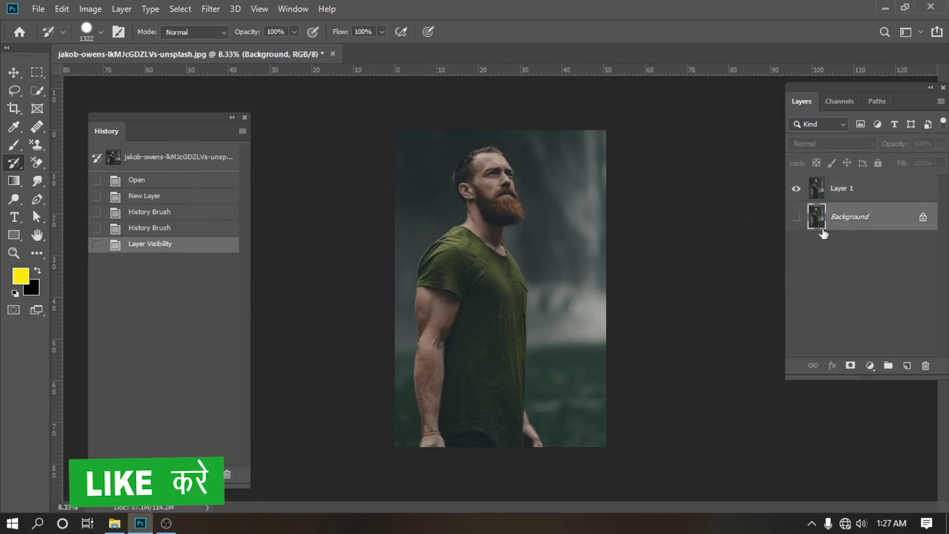
click(796, 217)
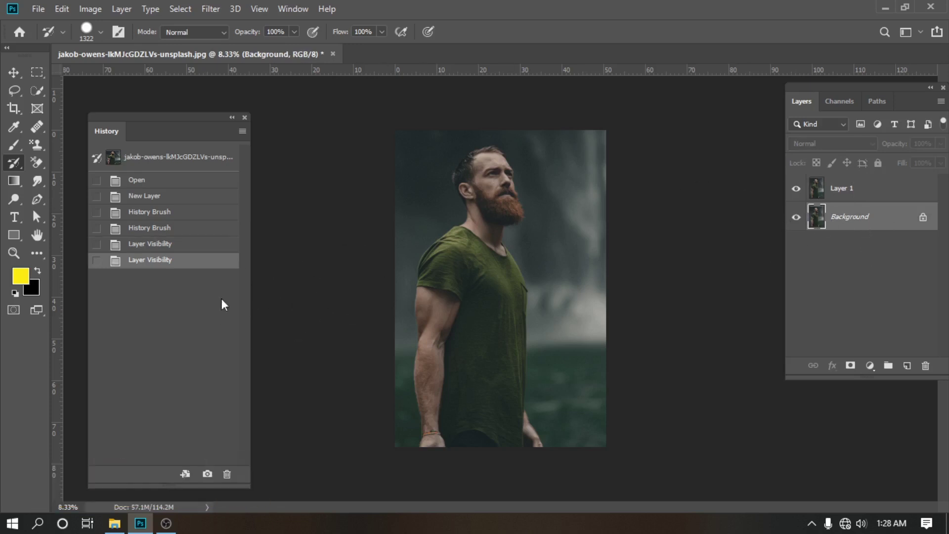
Step through the recorded history states from Open to the last Layer Visibility and compare the layers at each one
click(142, 181)
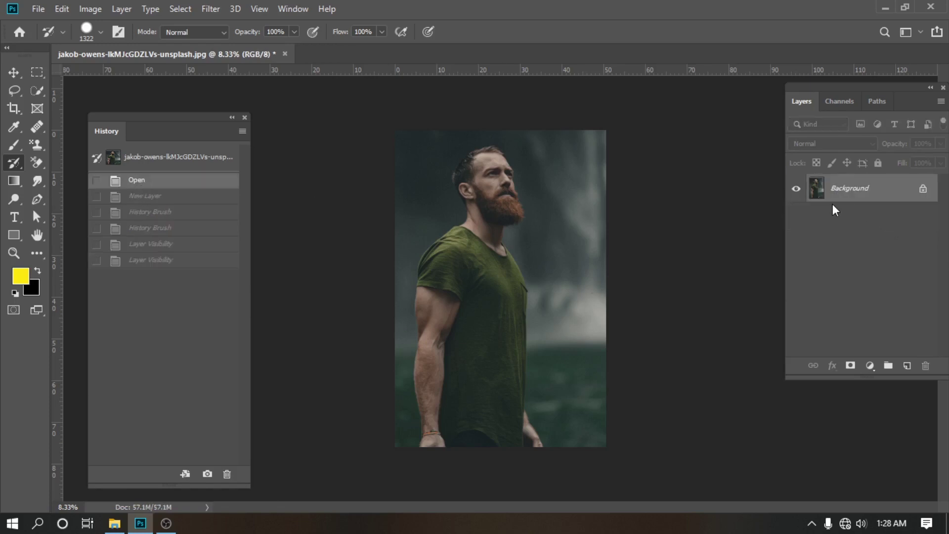
click(149, 199)
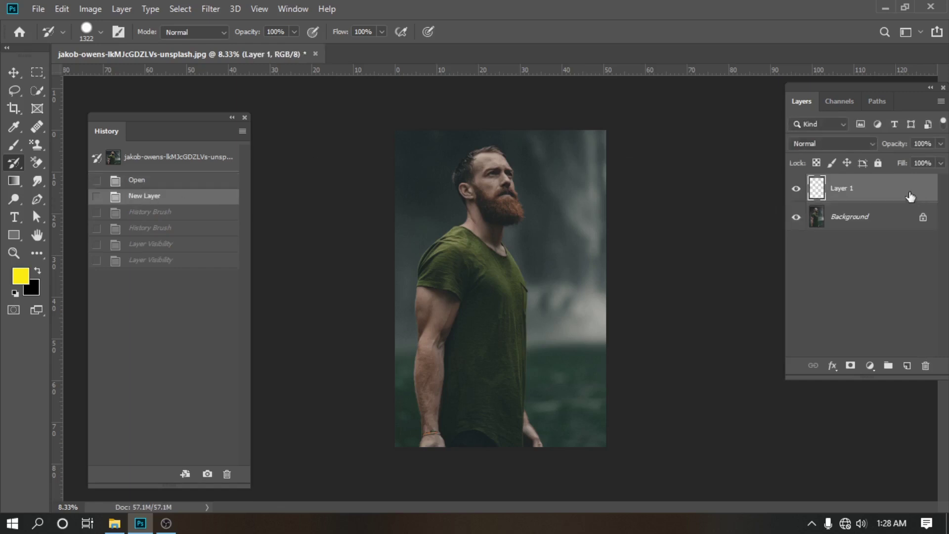
click(162, 213)
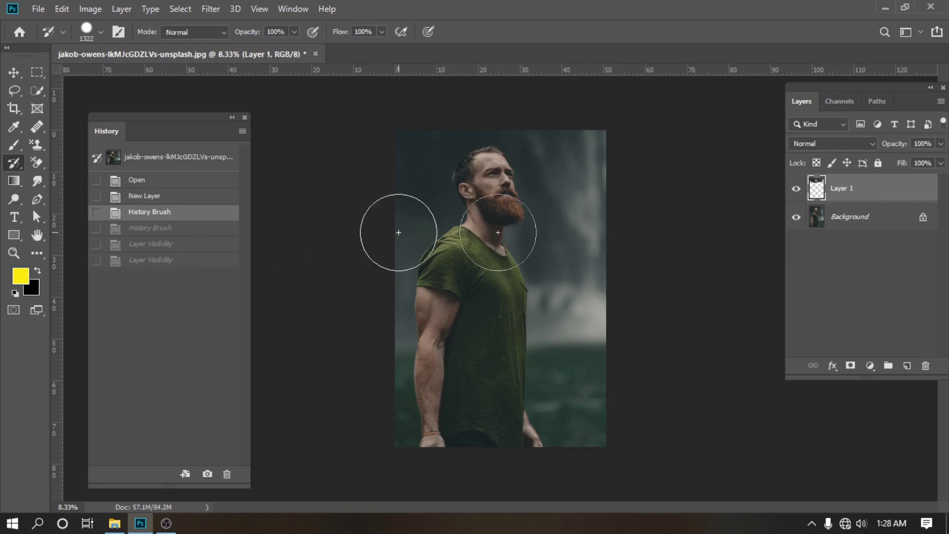
click(151, 235)
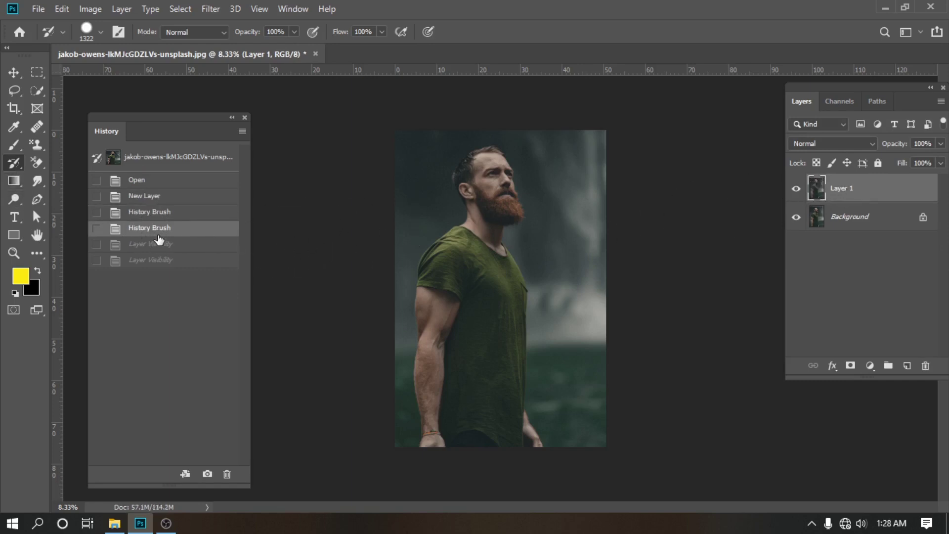
click(156, 244)
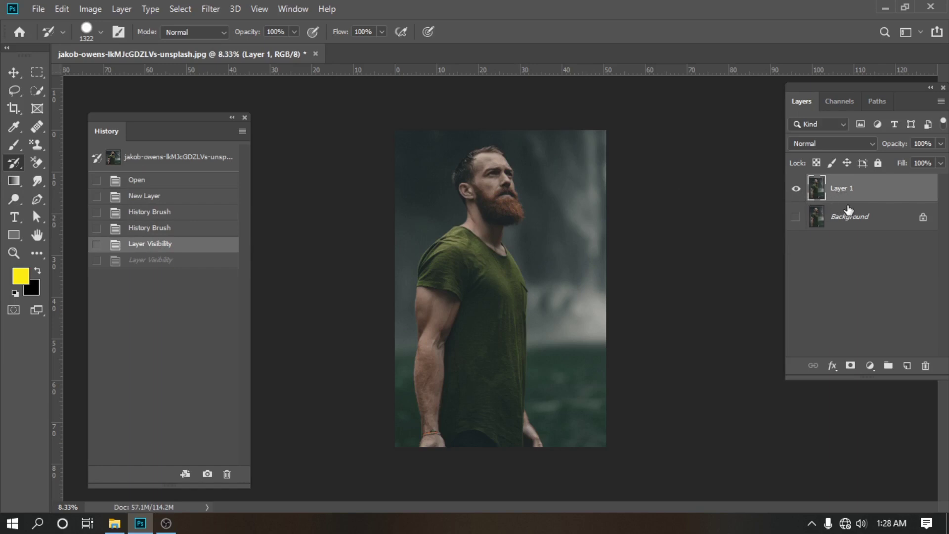
click(168, 261)
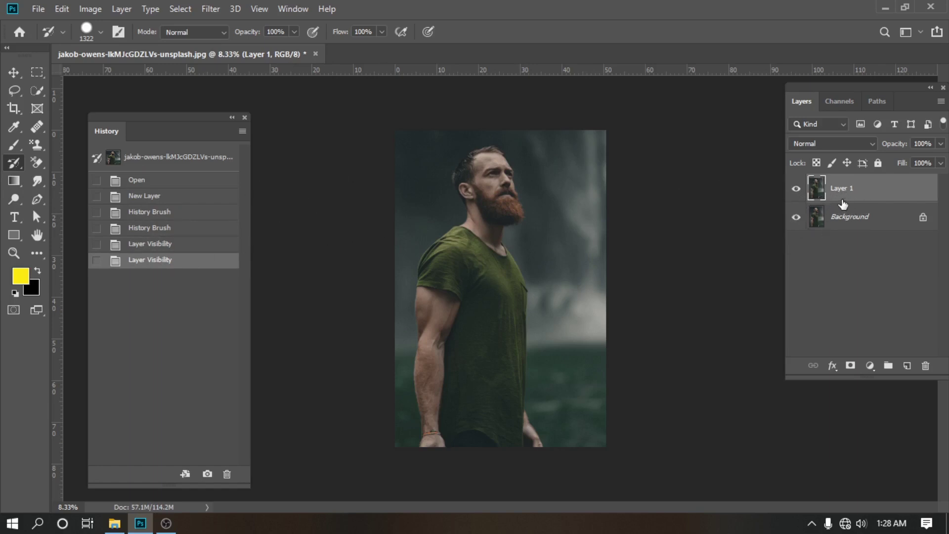
click(160, 247)
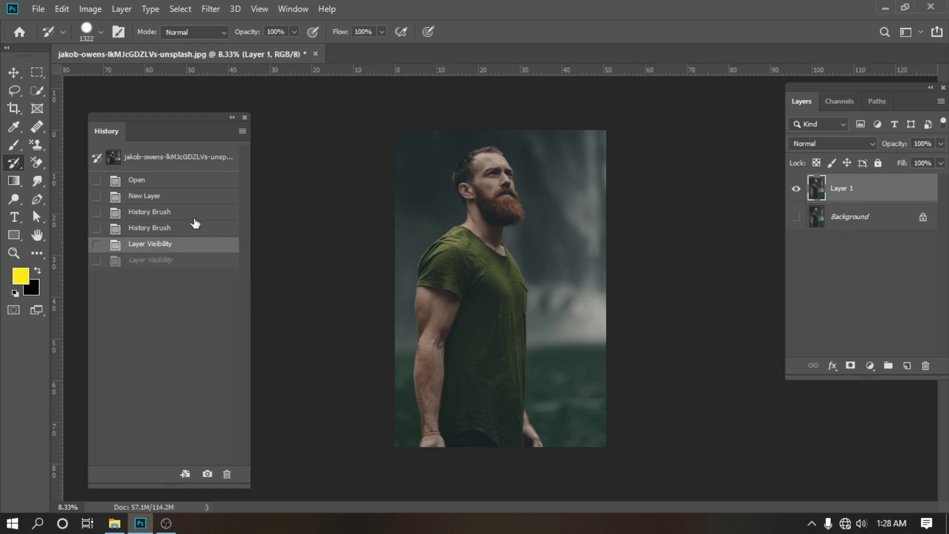
click(161, 265)
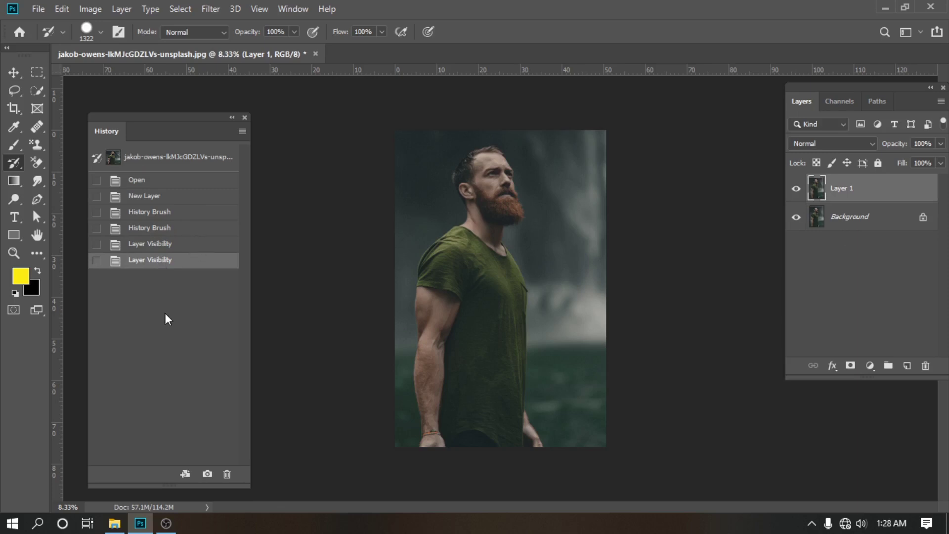
click(162, 213)
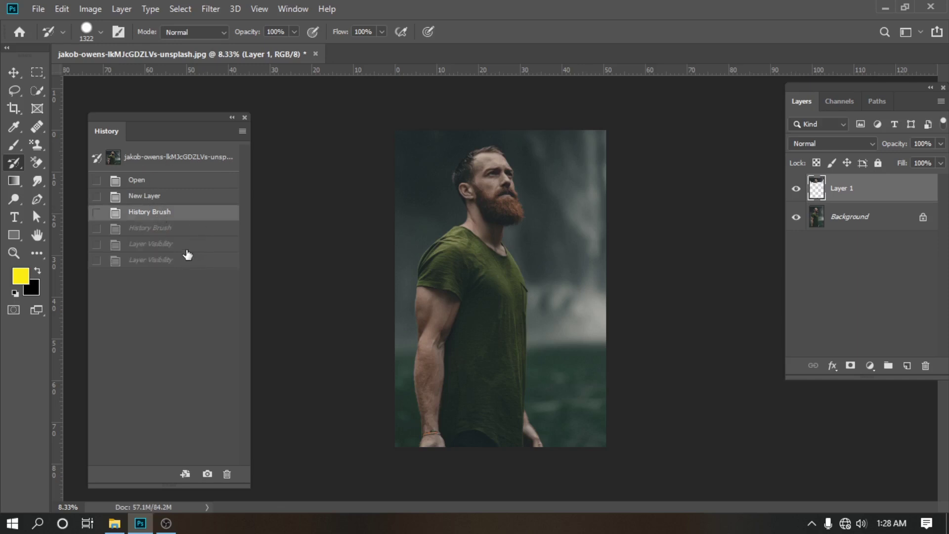
click(157, 247)
click(165, 262)
Revert the photo to its Open history state and add a new empty layer
click(154, 181)
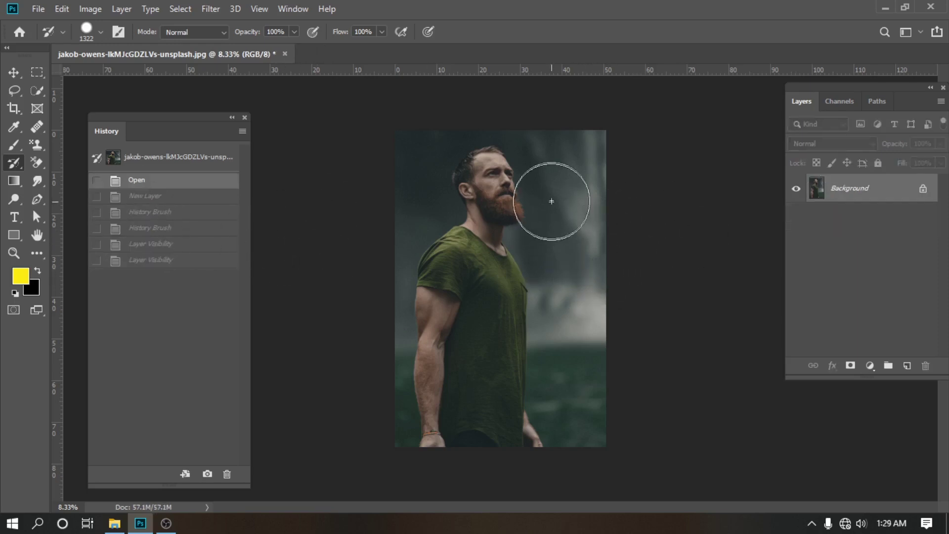
scroll(547, 192, up, 2)
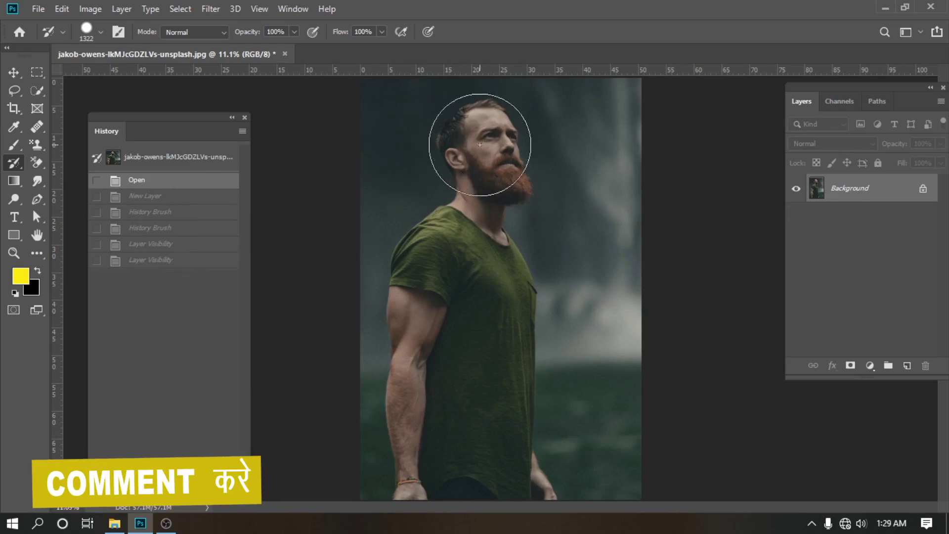
scroll(479, 134, up, 3)
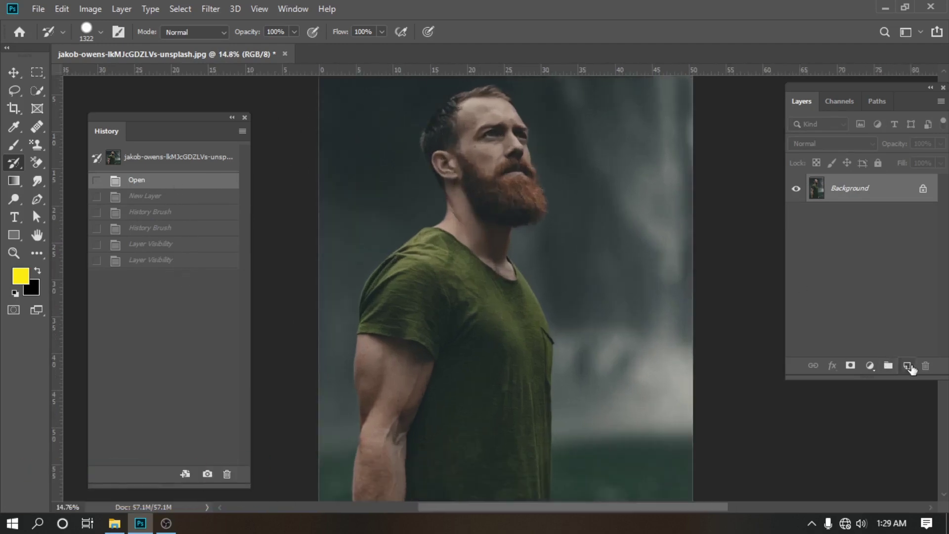
click(907, 365)
Paint over the man's face on the new layer with the History Brush at size 599 and 11% flow, undoing the last stroke
scroll(502, 133, up, 3)
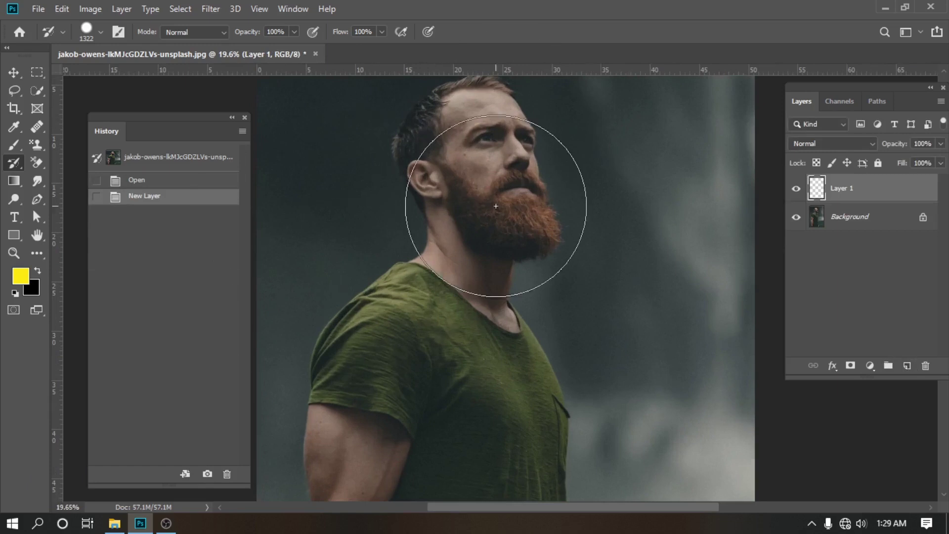
mouse_move(497, 213)
mouse_down()
mouse_move(464, 217)
mouse_move(404, 87)
mouse_move(307, 43)
mouse_up()
click(382, 31)
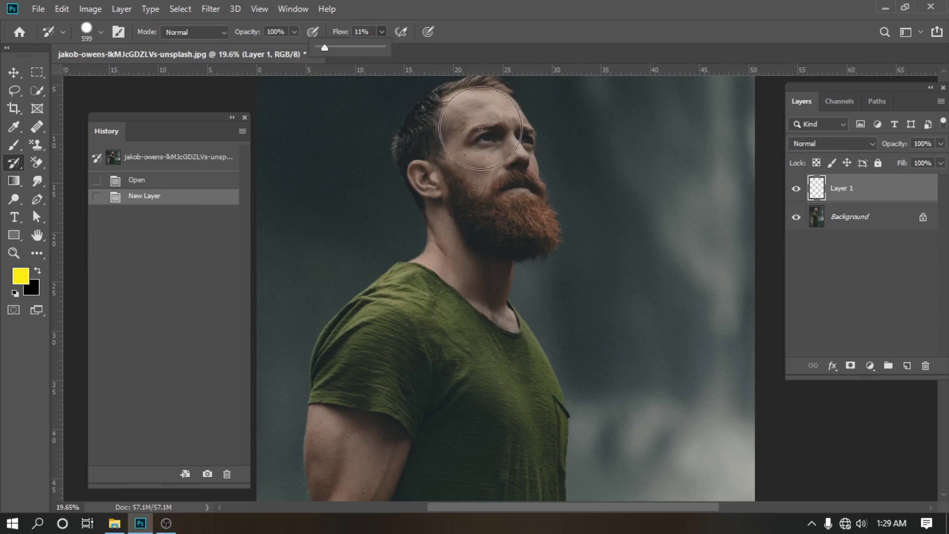
click(489, 148)
mouse_move(491, 153)
mouse_down()
mouse_move(520, 189)
mouse_move(499, 150)
mouse_move(518, 184)
mouse_move(547, 201)
mouse_up()
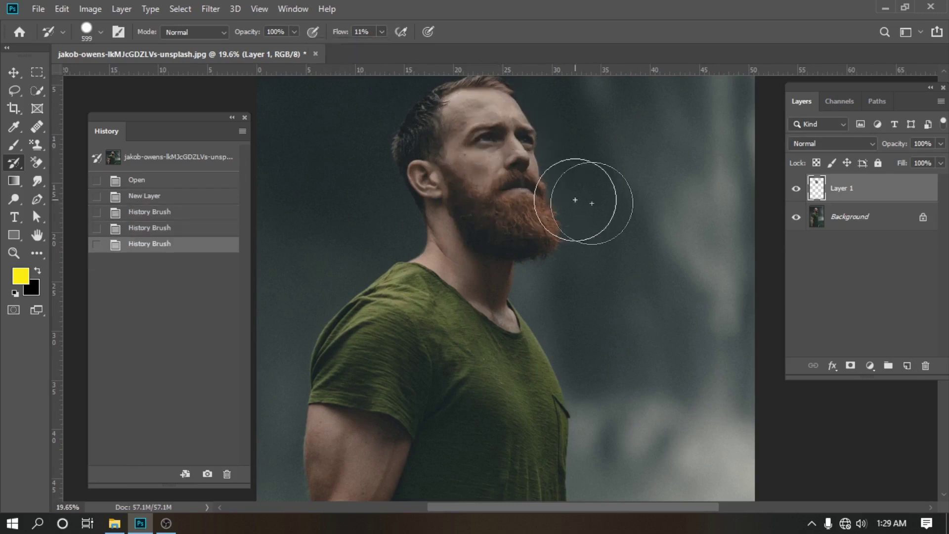
key(ctrl+z)
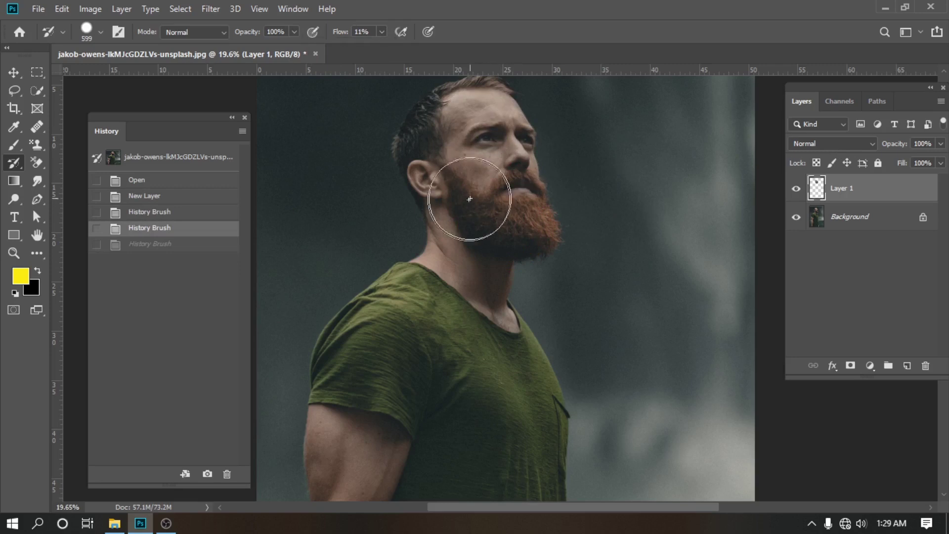
alt+right_click(473, 149)
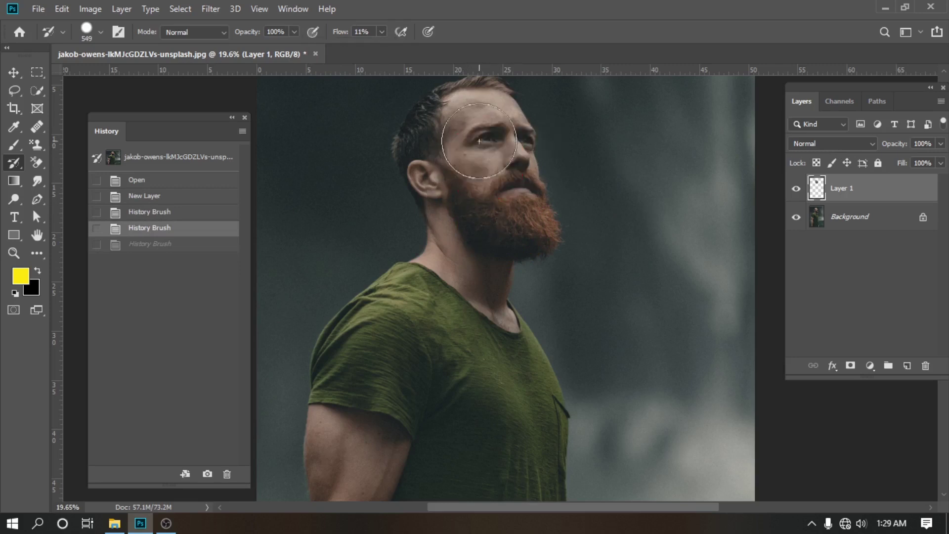
Paint yellow over the man's face and beard with the soft Brush tool at size 1005 and 2% flow
key(b)
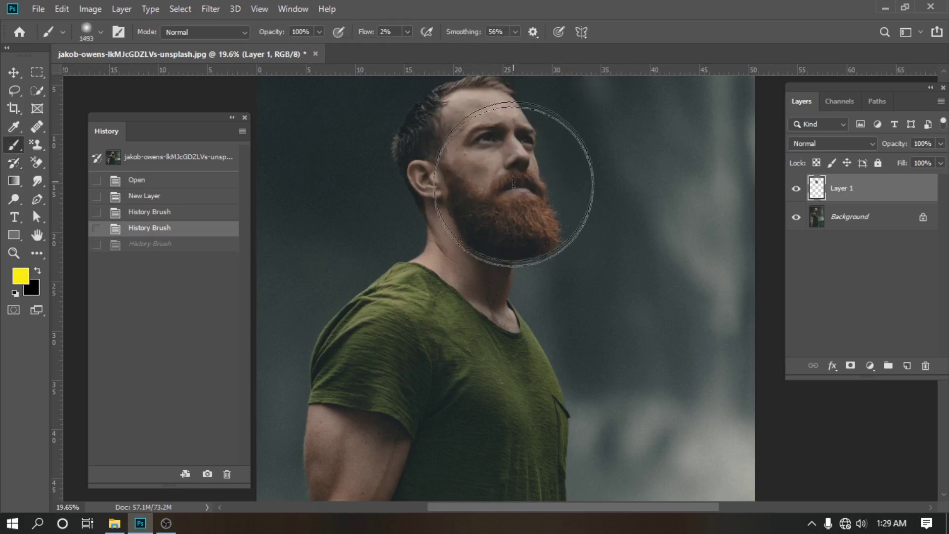
alt+right_click(499, 193)
mouse_move(491, 143)
mouse_down()
mouse_move(511, 186)
mouse_move(524, 282)
mouse_up()
scroll(477, 216, down, 1)
scroll(476, 217, down, 6)
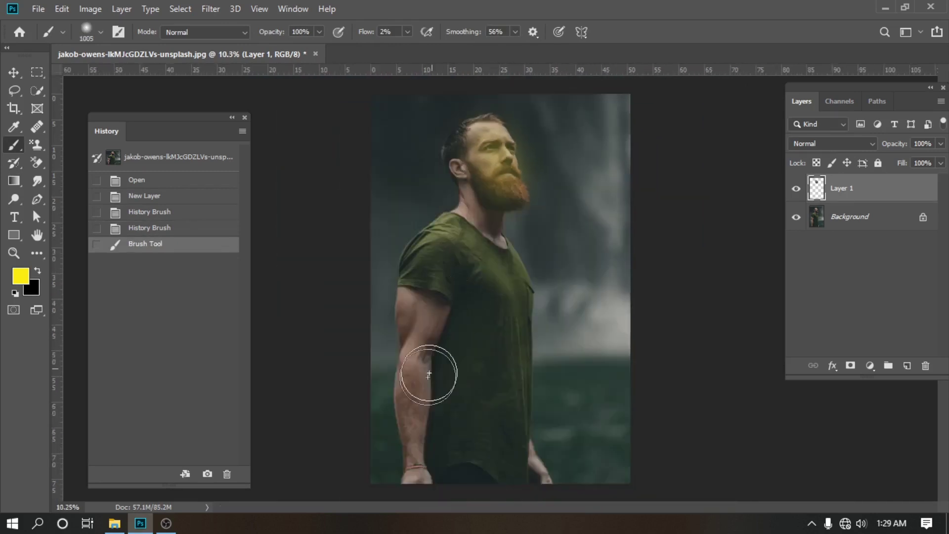
scroll(425, 341, up, 6)
drag(432, 257, 403, 408)
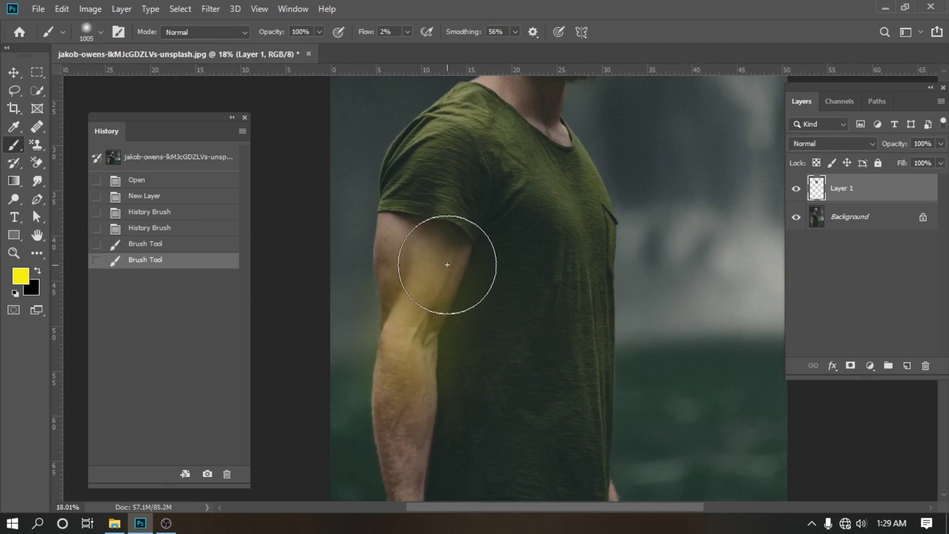
scroll(445, 265, down, 3)
scroll(431, 378, up, 2)
key(ctrl+z)
Paint yellow over the man's upper arm down to the elbow with the Brush at size 598
scroll(440, 241, up, 3)
drag(441, 216, 421, 227)
mouse_move(445, 198)
mouse_down()
mouse_move(435, 339)
mouse_move(420, 361)
mouse_up()
scroll(367, 373, down, 2)
scroll(368, 373, down, 4)
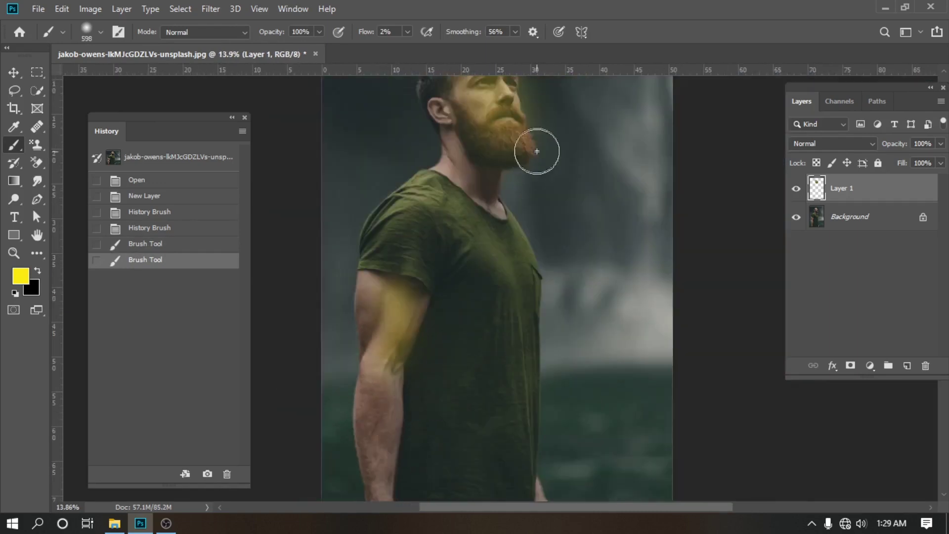
scroll(409, 417, up, 2)
scroll(454, 448, down, 1)
scroll(521, 163, down, 1)
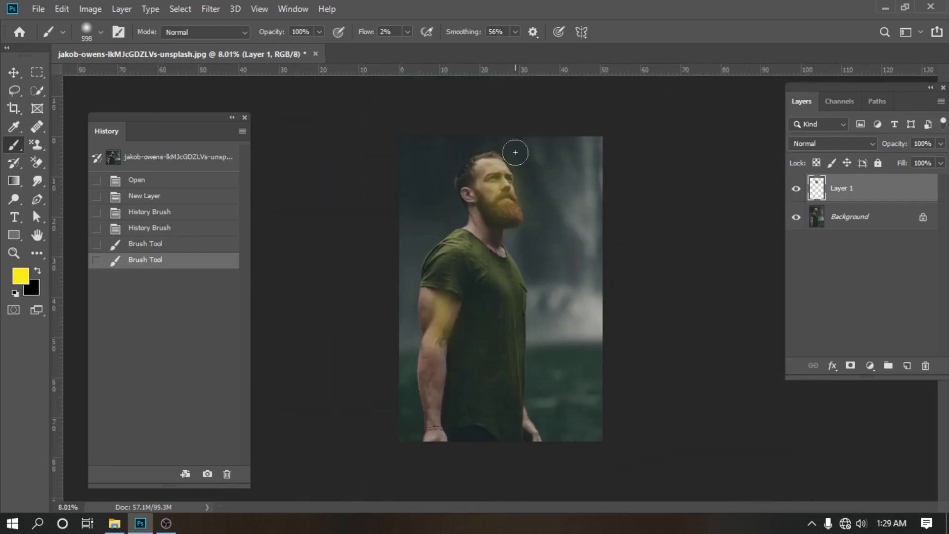
scroll(508, 169, up, 2)
scroll(519, 106, up, 1)
scroll(500, 218, down, 1)
scroll(501, 219, up, 2)
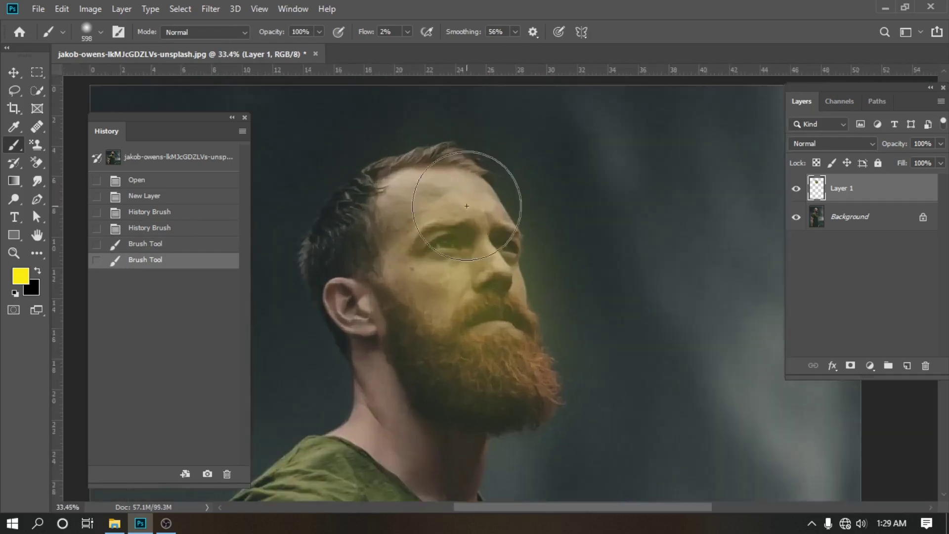
Build up the yellow paint over the man's face and beard with the Brush at 2% flow
drag(463, 260, 421, 271)
mouse_move(431, 178)
mouse_down()
mouse_move(483, 207)
mouse_move(437, 195)
mouse_move(490, 206)
mouse_move(519, 439)
mouse_up()
drag(529, 346, 525, 341)
mouse_move(418, 240)
mouse_down()
mouse_move(480, 449)
mouse_move(520, 472)
mouse_move(542, 445)
mouse_move(531, 276)
mouse_move(486, 274)
mouse_move(466, 318)
mouse_move(439, 271)
mouse_move(473, 353)
mouse_move(491, 364)
mouse_move(514, 358)
mouse_move(526, 337)
mouse_up()
scroll(467, 318, down, 5)
scroll(467, 361, down, 3)
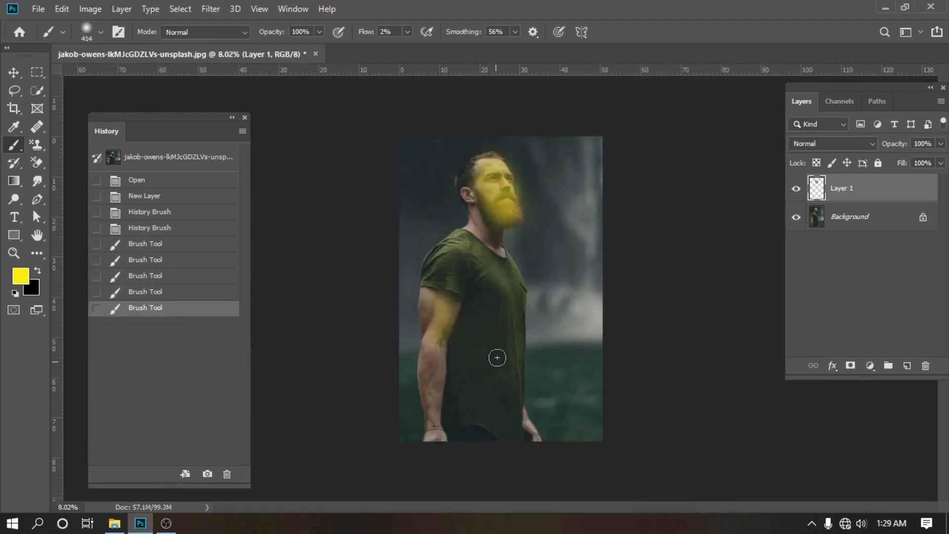
scroll(513, 157, up, 4)
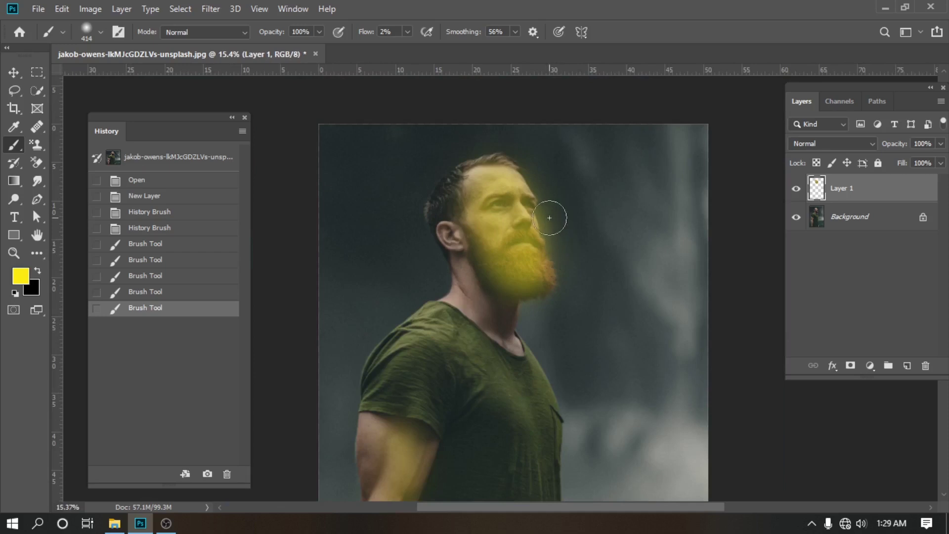
scroll(514, 200, down, 1)
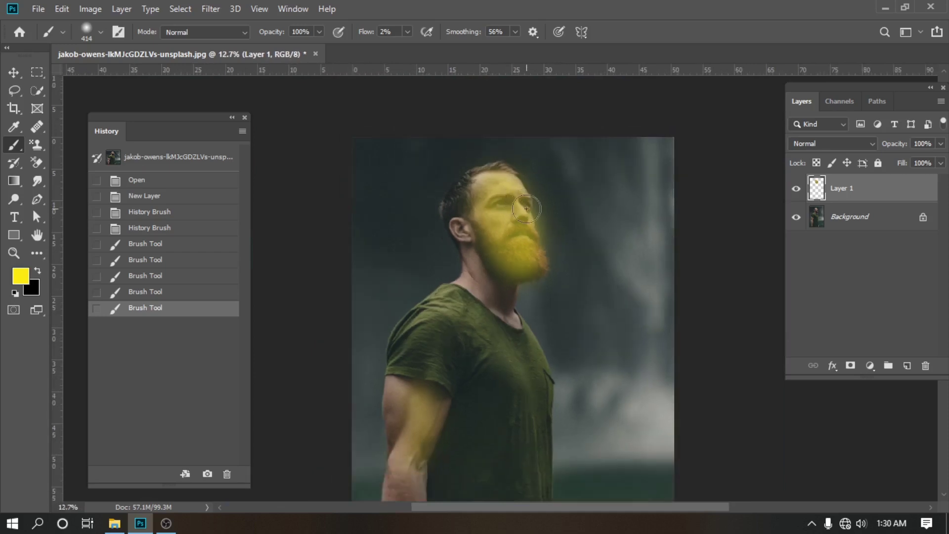
scroll(519, 198, down, 1)
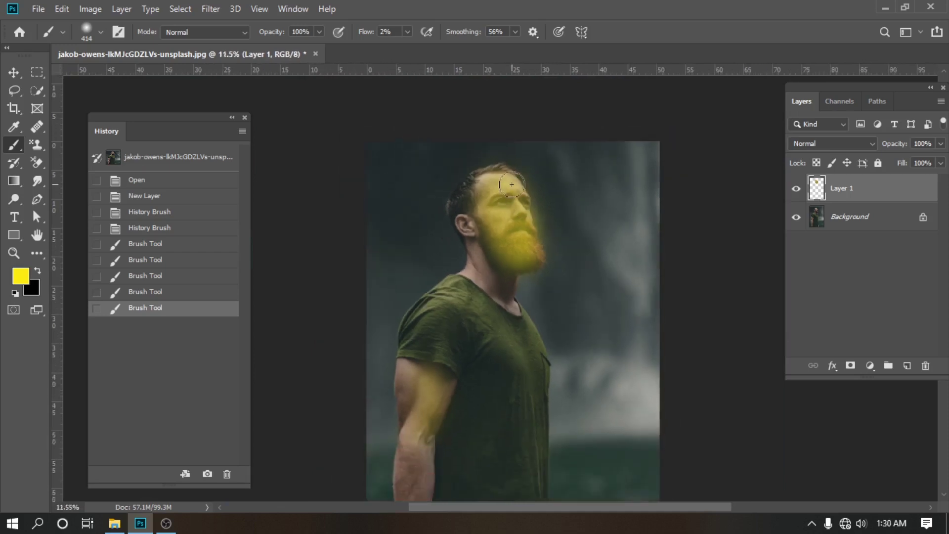
Create a new document from the current history state and compare it with the original document
click(185, 475)
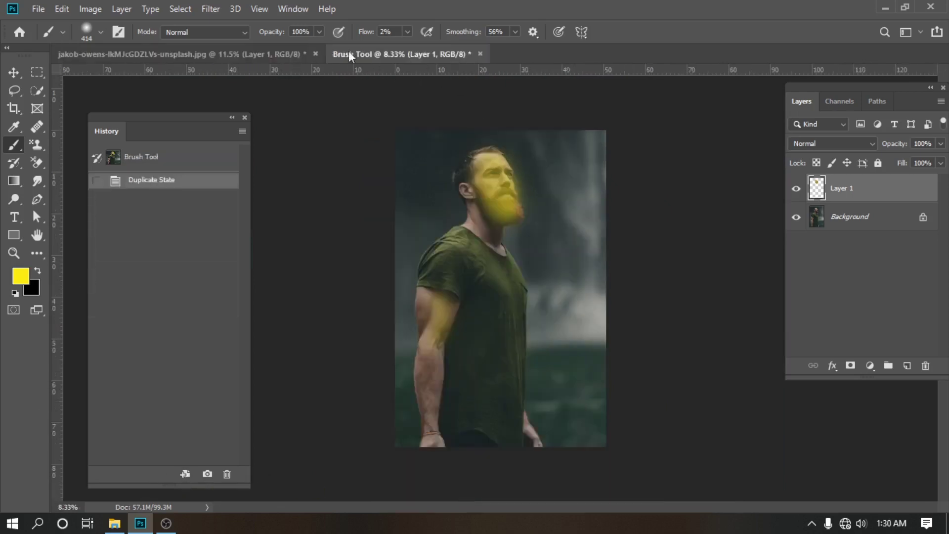
click(291, 56)
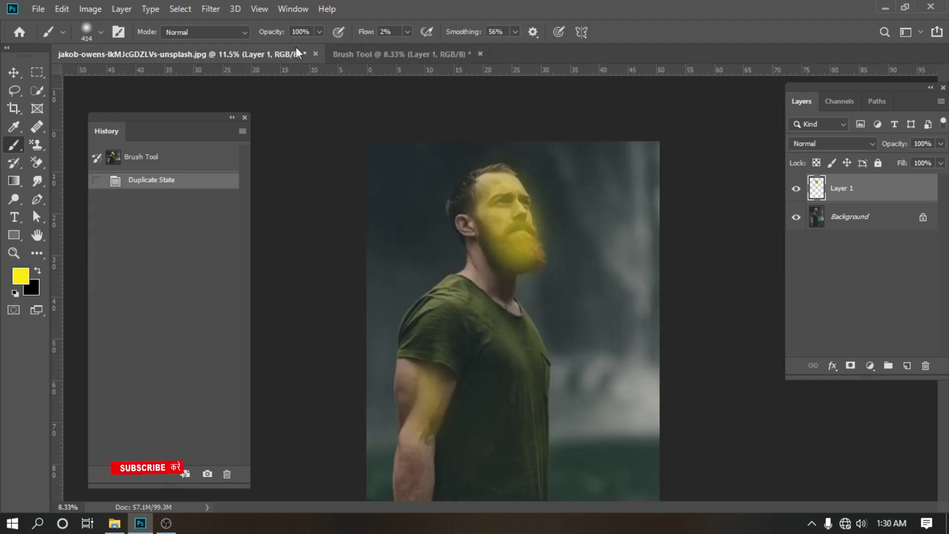
click(391, 55)
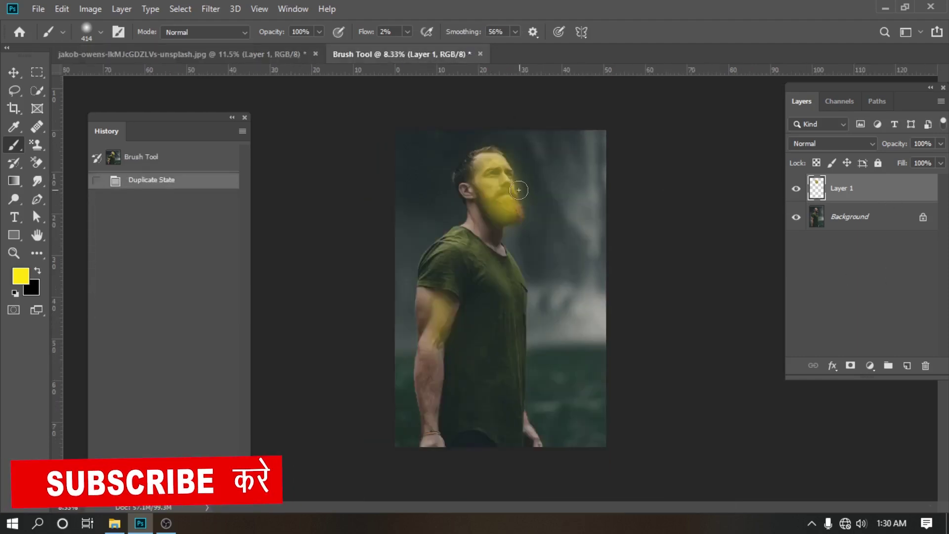
click(141, 158)
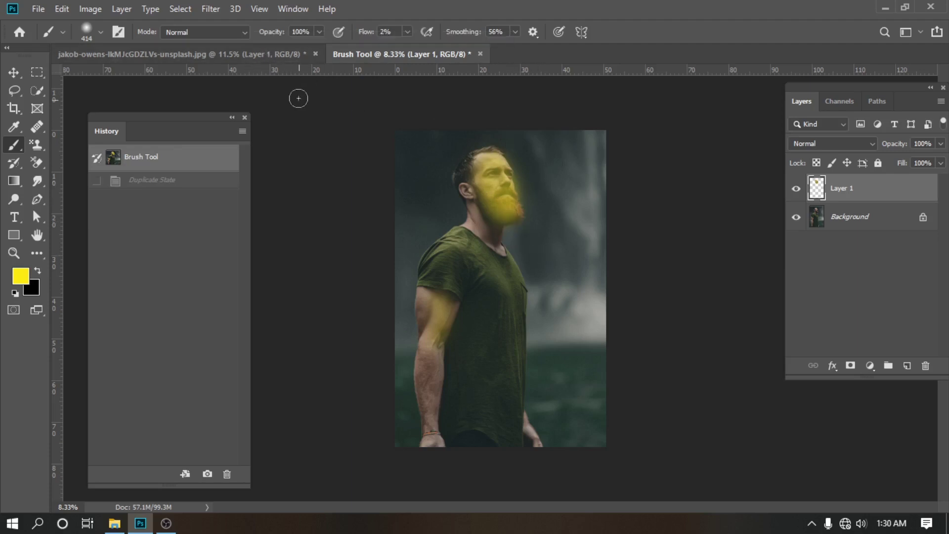
click(241, 57)
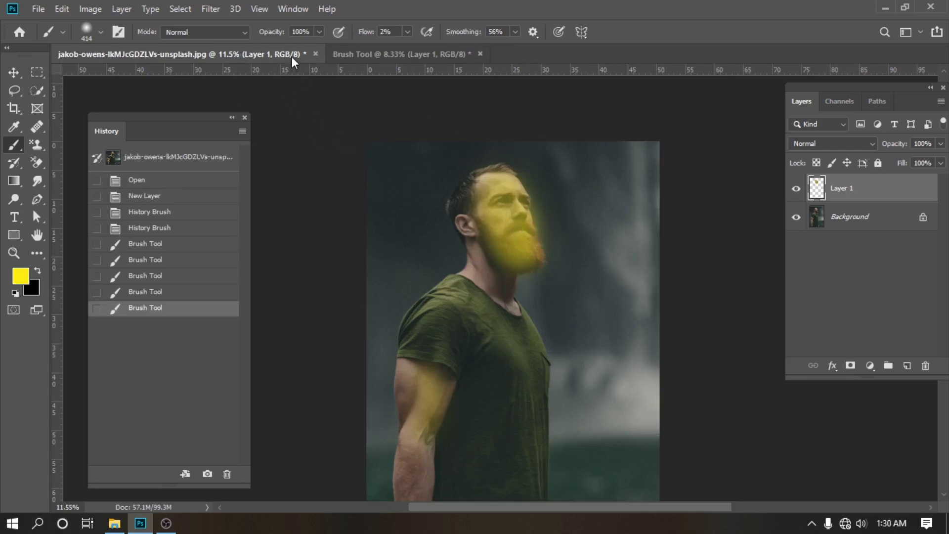
Take a snapshot of the yellow-painted state, compare it with the original photo, and make the snapshot the History Brush source
scroll(415, 222, down, 1)
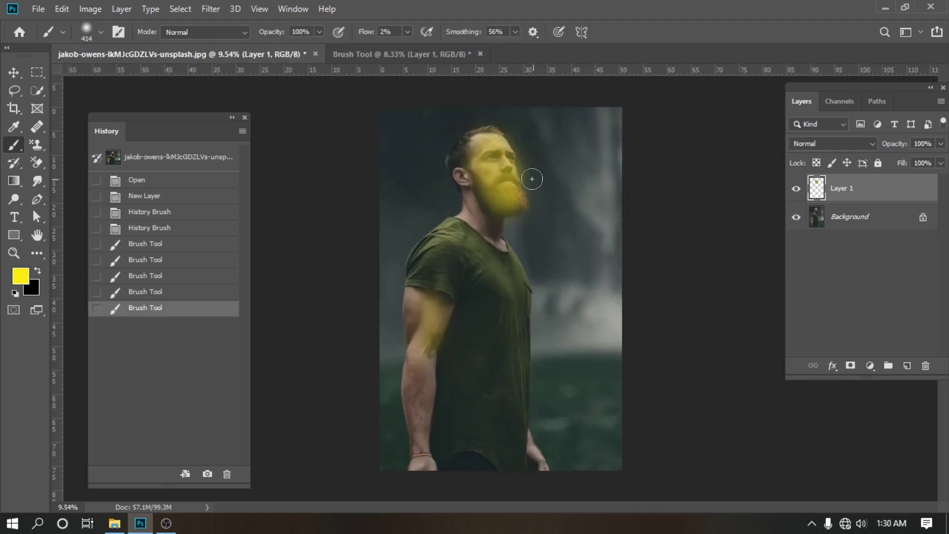
scroll(531, 148, up, 1)
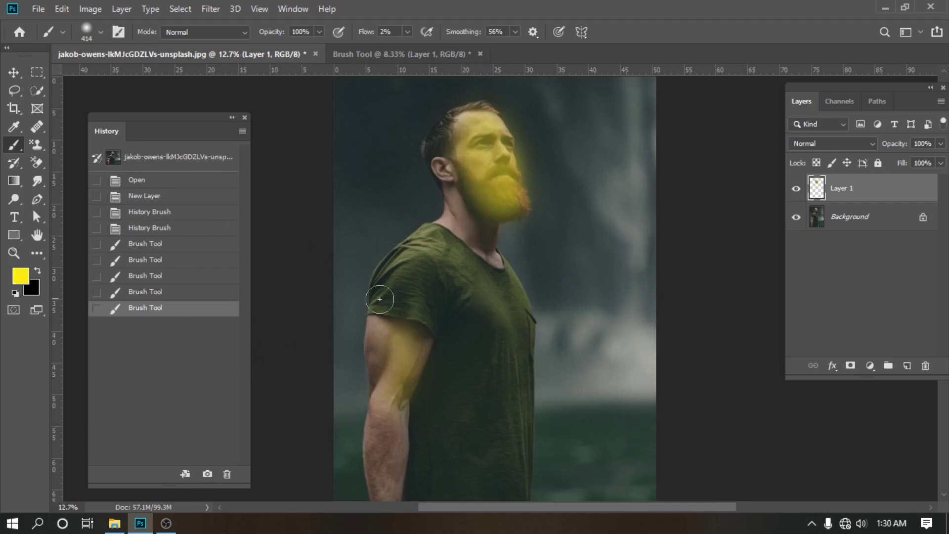
click(207, 475)
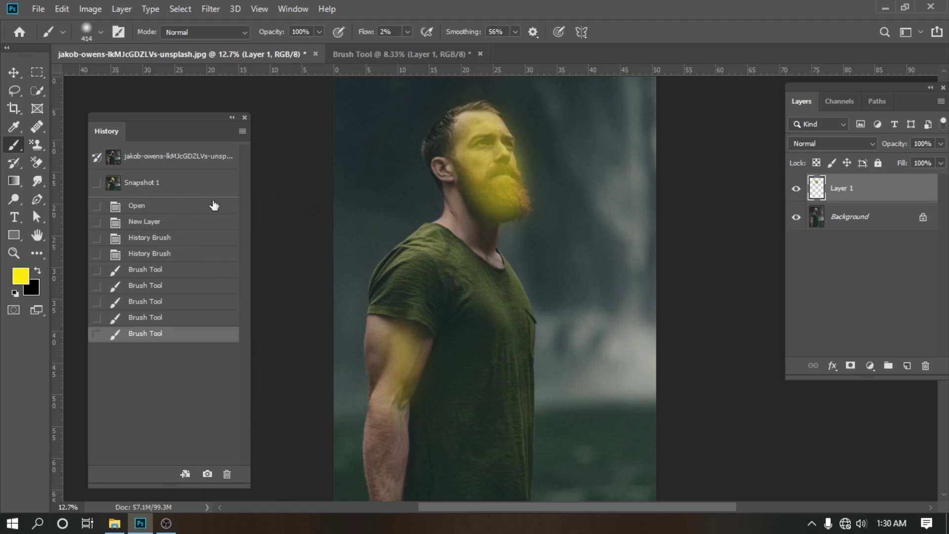
click(148, 184)
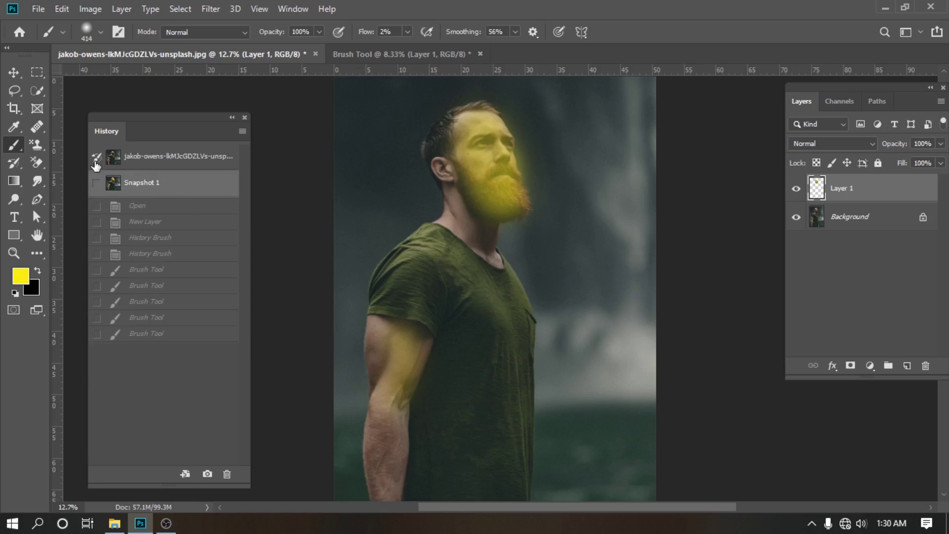
click(113, 157)
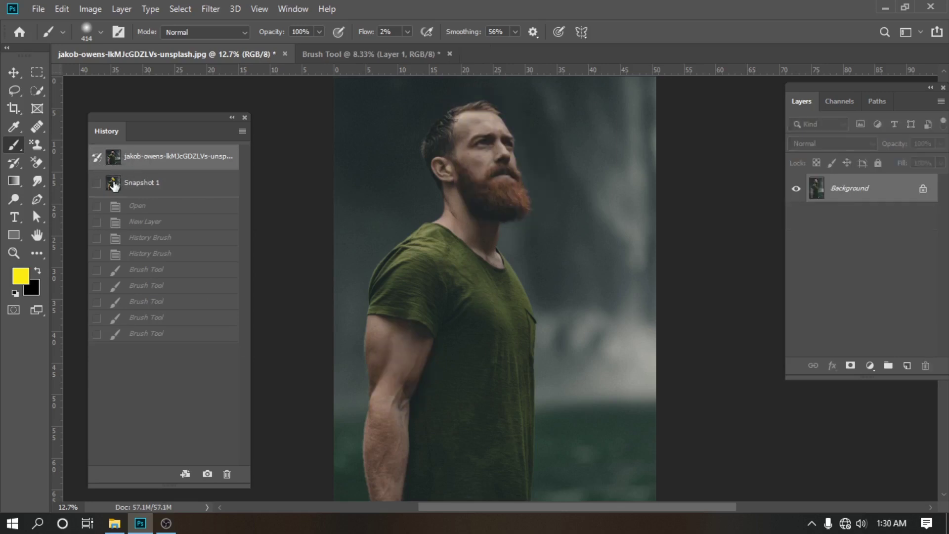
click(164, 187)
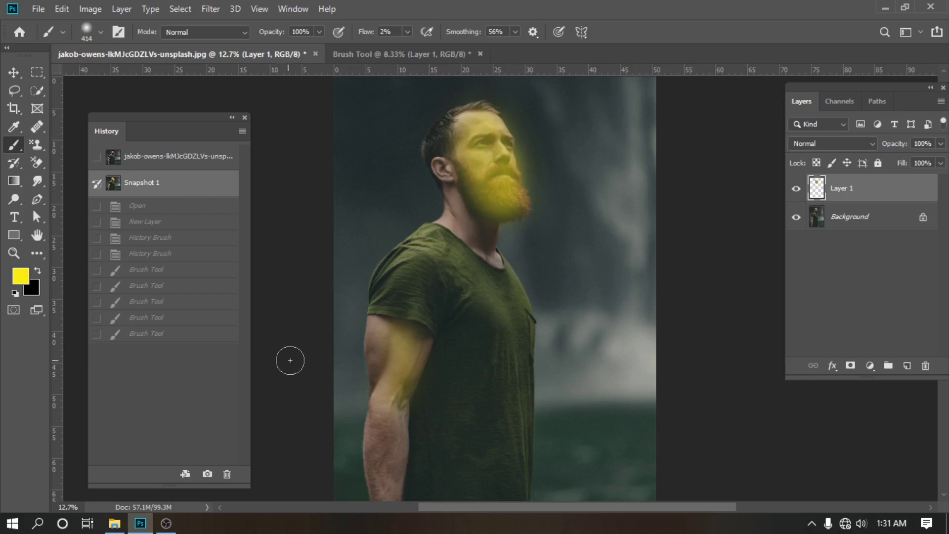
Paint black faintly over the background in front of the man with the Brush at size 839 and 2% flow
key(x)
alt+right_click(498, 267)
drag(497, 267, 568, 236)
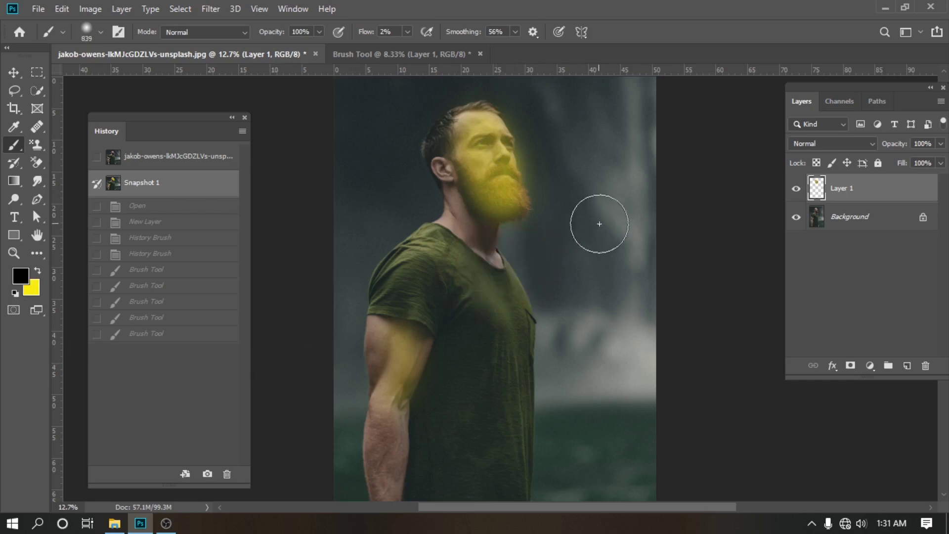
scroll(484, 274, down, 1)
scroll(553, 193, up, 1)
scroll(377, 239, down, 1)
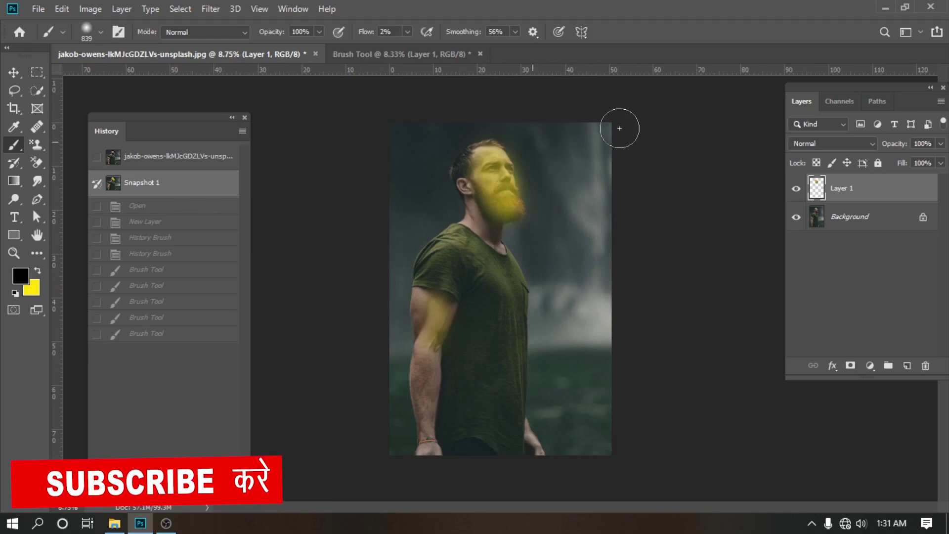
mouse_move(597, 355)
mouse_down()
mouse_move(623, 160)
mouse_move(588, 331)
mouse_move(597, 176)
mouse_move(590, 195)
mouse_move(584, 106)
mouse_up()
Try a black stroke on the background beside the man's face at 88% flow, and undo it
click(408, 32)
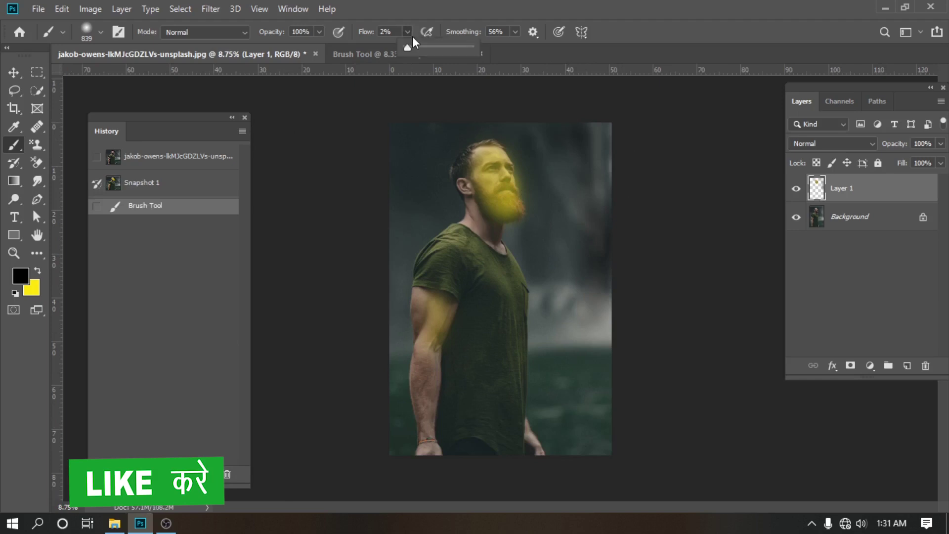
drag(407, 48, 463, 49)
mouse_move(540, 170)
mouse_down()
mouse_move(568, 201)
mouse_move(598, 134)
mouse_move(568, 190)
mouse_up()
key(ctrl+z)
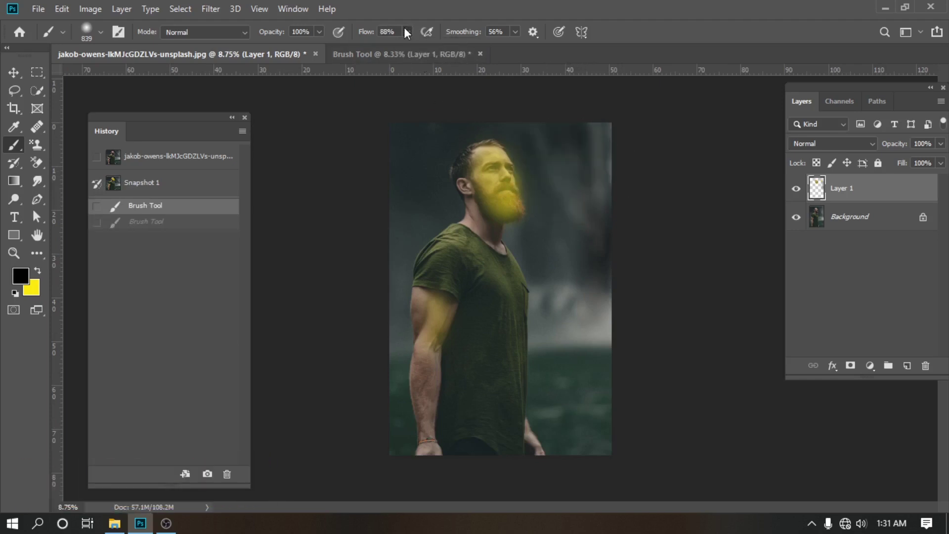
Paint the background around the man black at 19% flow, enlarging the brush to size 1137
click(365, 46)
drag(564, 123, 567, 352)
mouse_move(600, 138)
mouse_down()
mouse_move(589, 365)
mouse_move(580, 290)
mouse_up()
alt+right_click(579, 290)
mouse_move(576, 250)
mouse_down()
mouse_move(547, 134)
mouse_move(568, 366)
mouse_up()
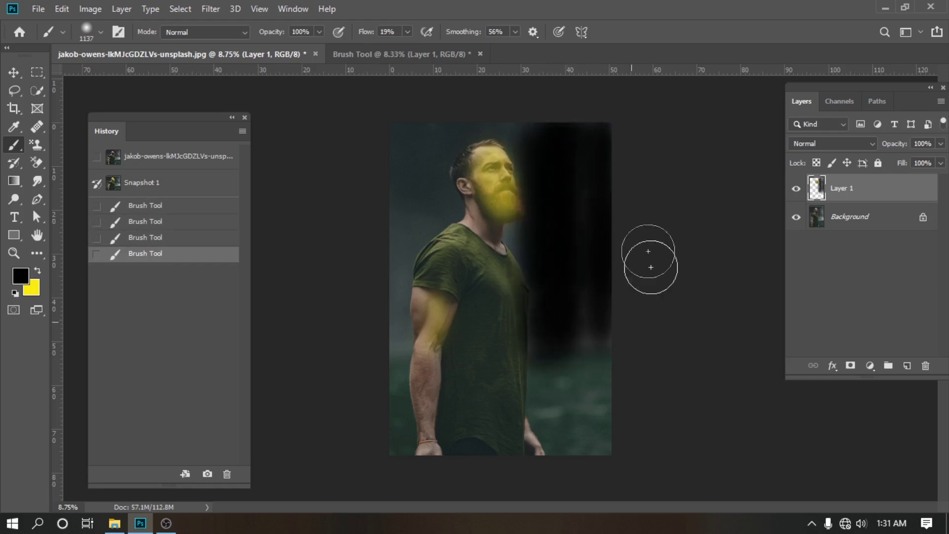
mouse_move(402, 137)
mouse_down()
mouse_move(427, 208)
mouse_move(394, 271)
mouse_move(393, 151)
mouse_move(403, 127)
mouse_move(475, 109)
mouse_move(552, 106)
mouse_move(450, 125)
mouse_move(420, 198)
mouse_up()
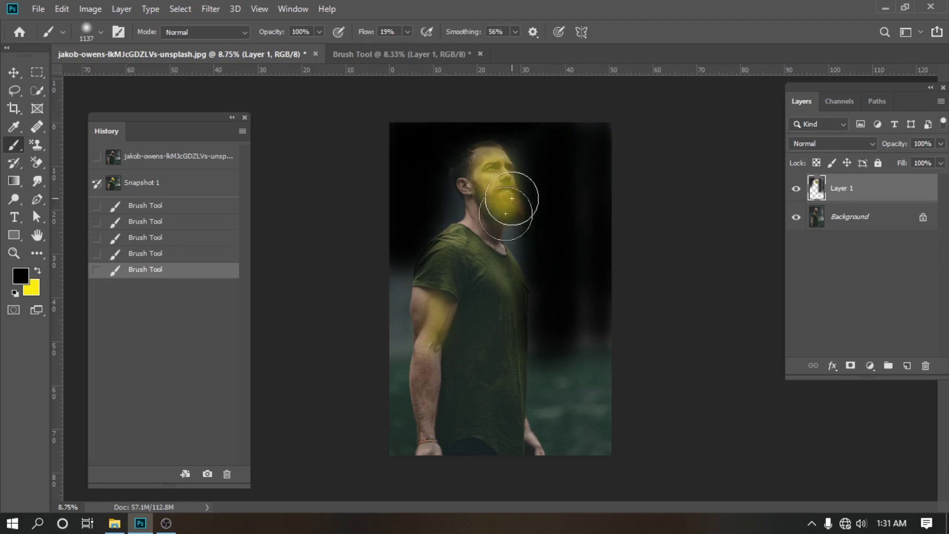
drag(391, 254, 363, 519)
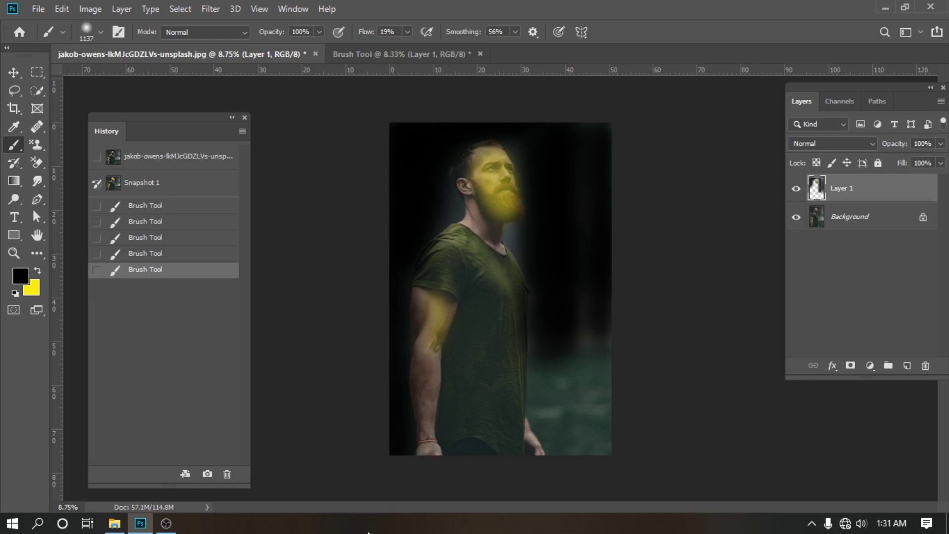
mouse_move(568, 377)
mouse_down()
mouse_move(554, 352)
mouse_move(563, 414)
mouse_move(589, 483)
mouse_up()
mouse_move(585, 313)
mouse_down()
mouse_move(613, 532)
mouse_move(596, 402)
mouse_up()
scroll(568, 173, down, 1)
scroll(555, 148, up, 3)
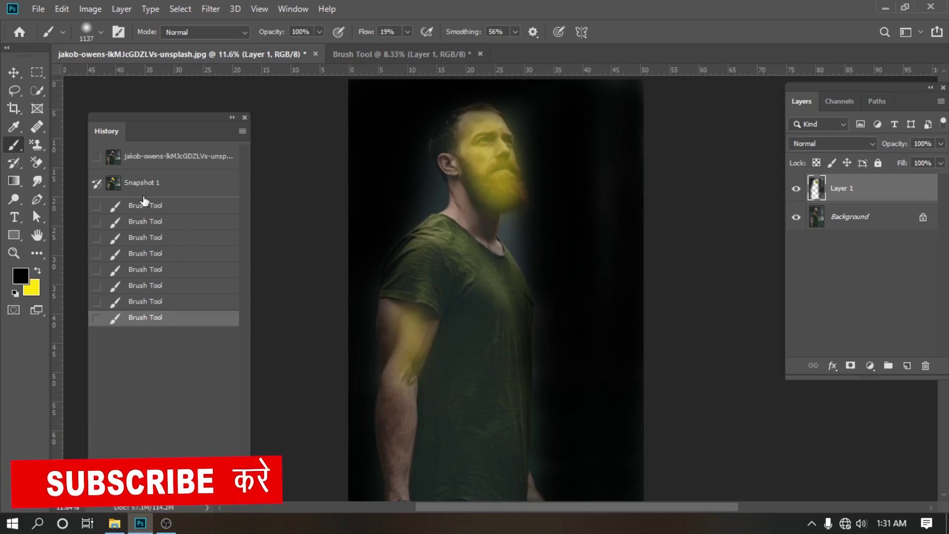
Compare the original photo, Snapshot 1 and the last black brush strokes by stepping between their history states
click(153, 158)
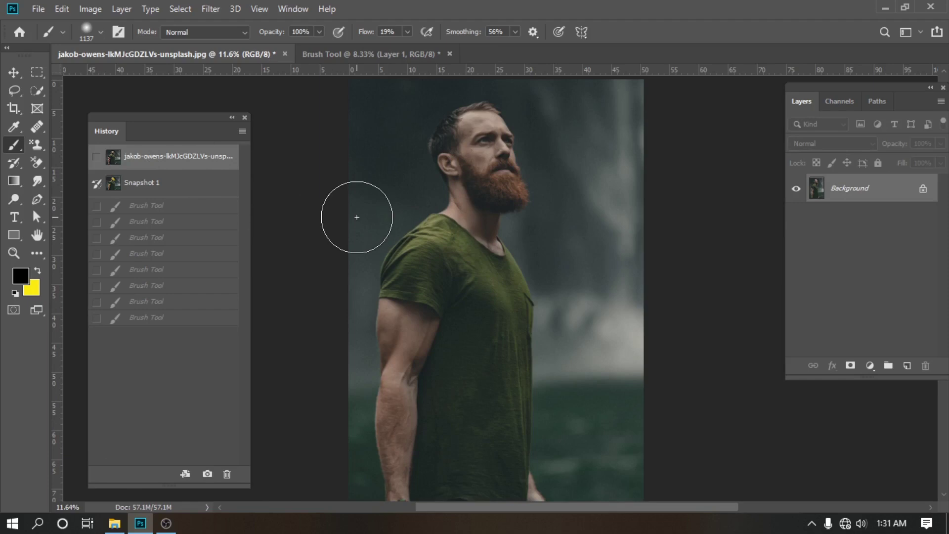
click(166, 188)
scroll(447, 233, down, 1)
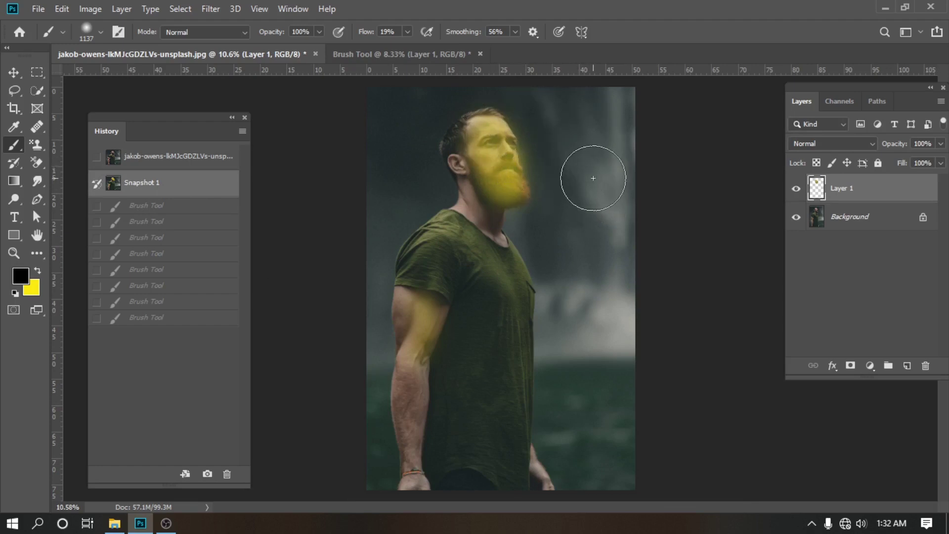
click(154, 303)
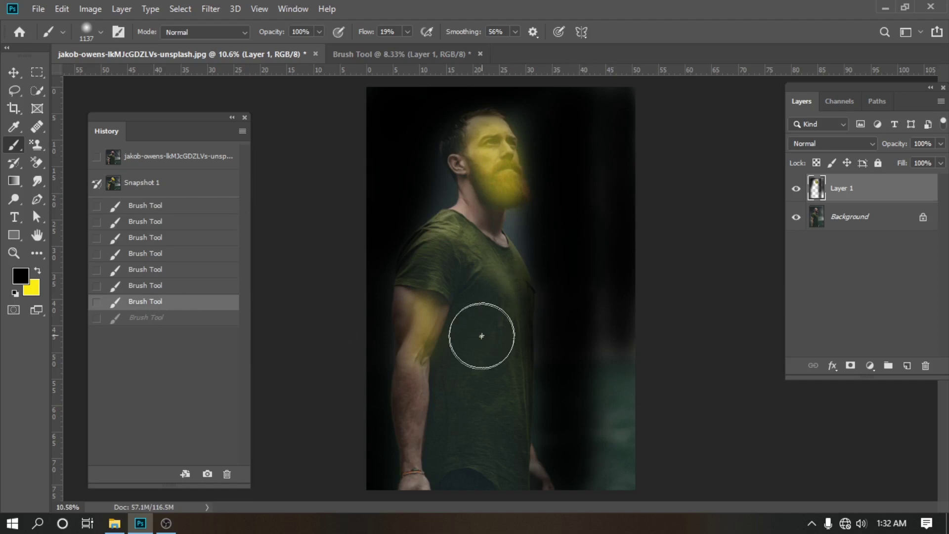
scroll(483, 335, down, 2)
click(167, 320)
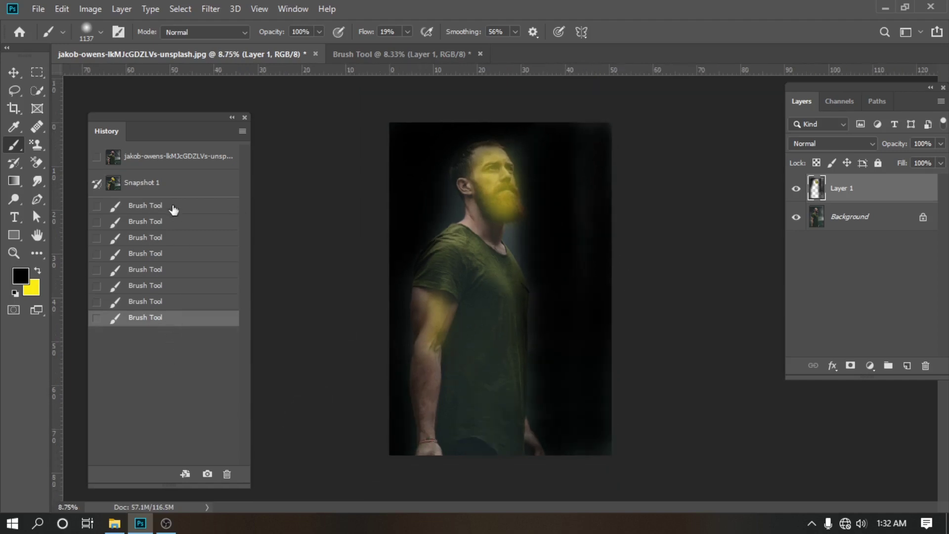
click(159, 157)
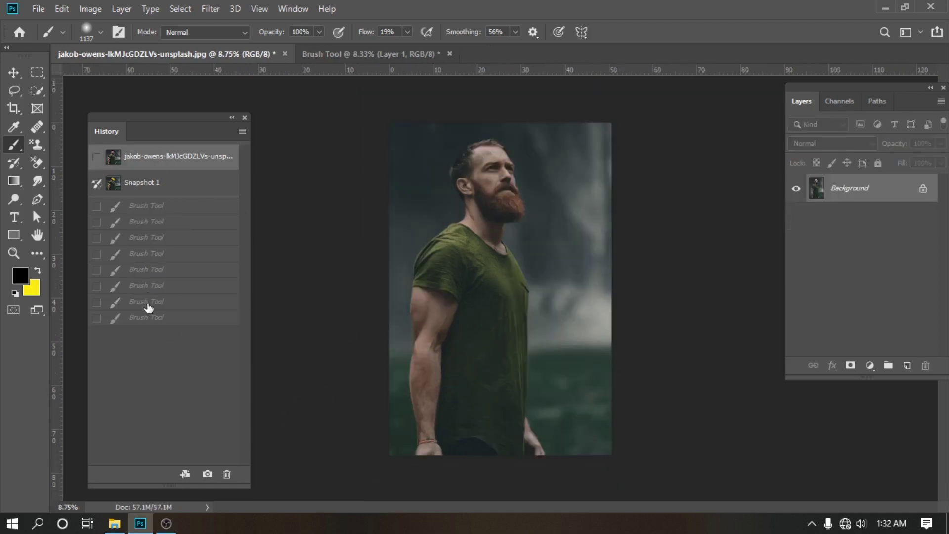
click(156, 320)
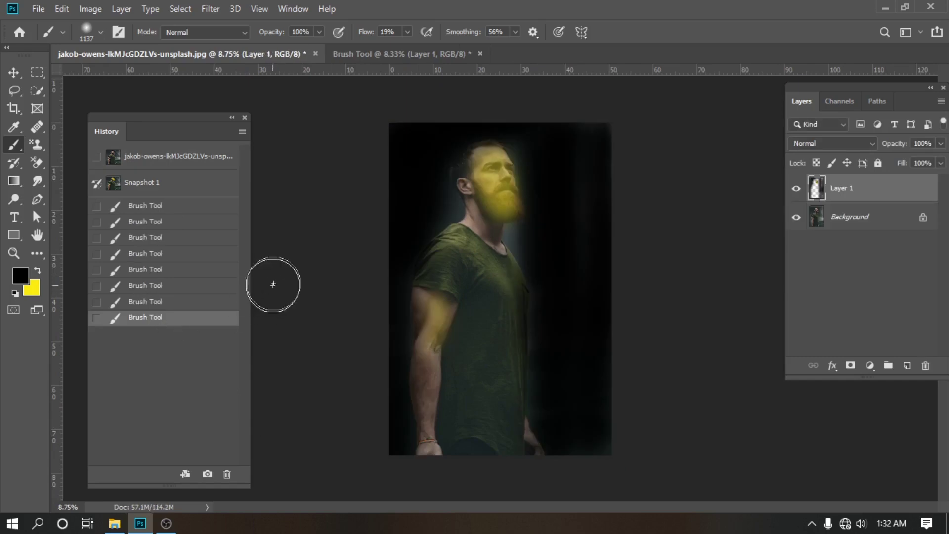
scroll(500, 180, up, 1)
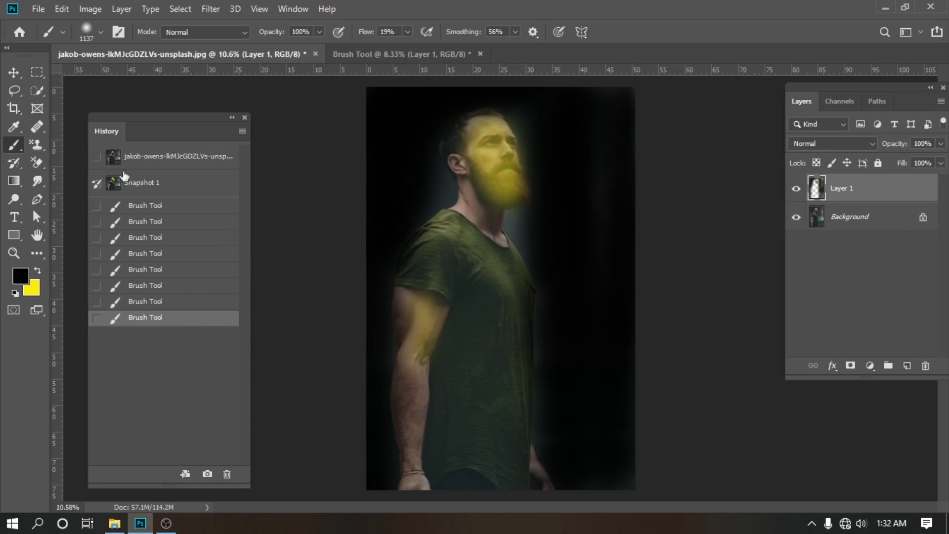
Make the original photo snapshot the History Brush source and revert the image to Snapshot 1 after comparing the states
click(163, 163)
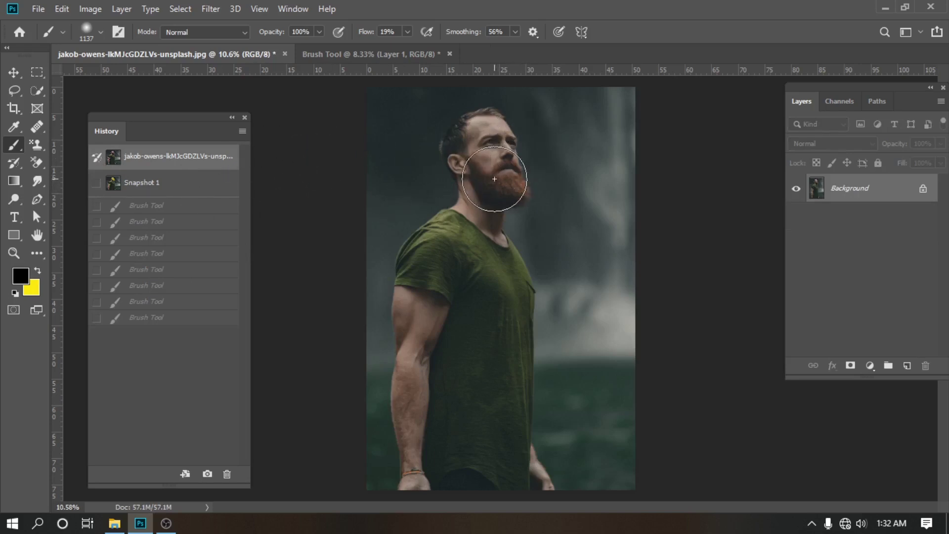
click(154, 188)
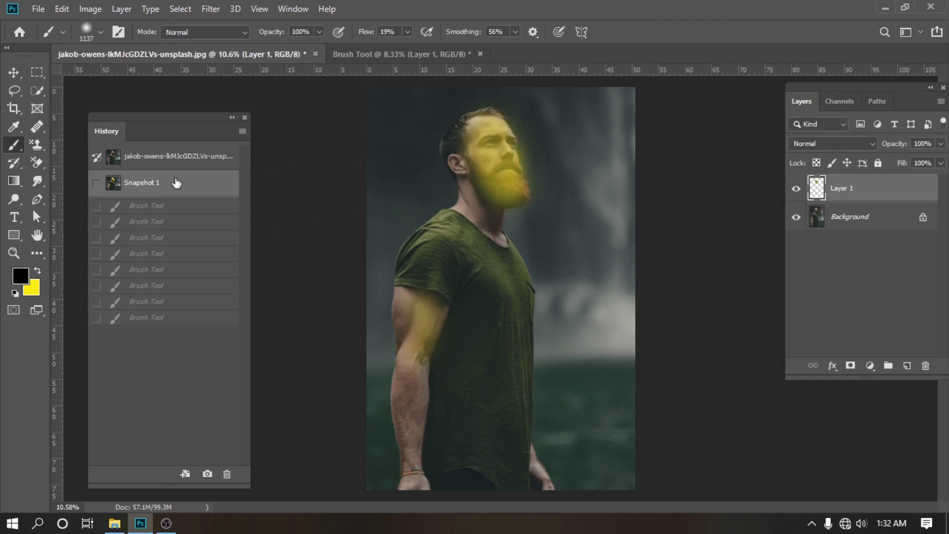
click(181, 157)
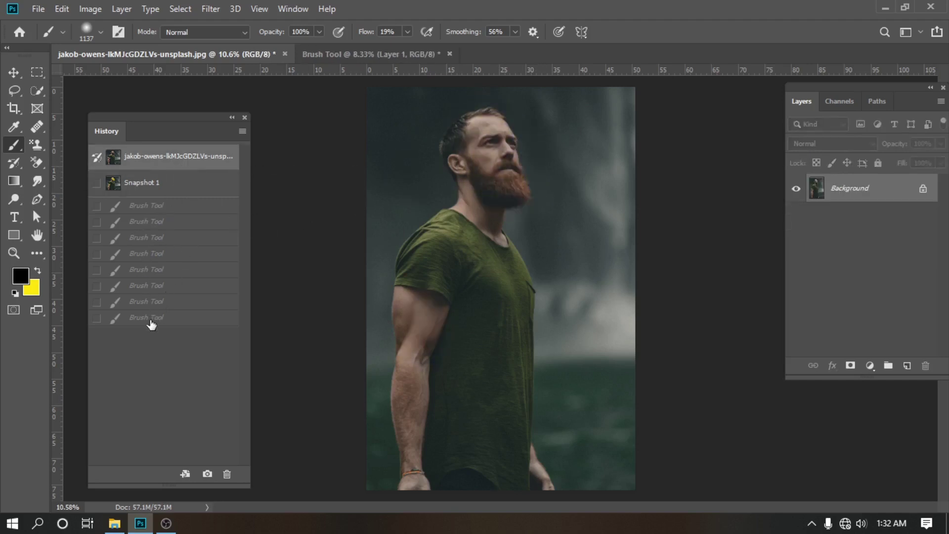
click(151, 319)
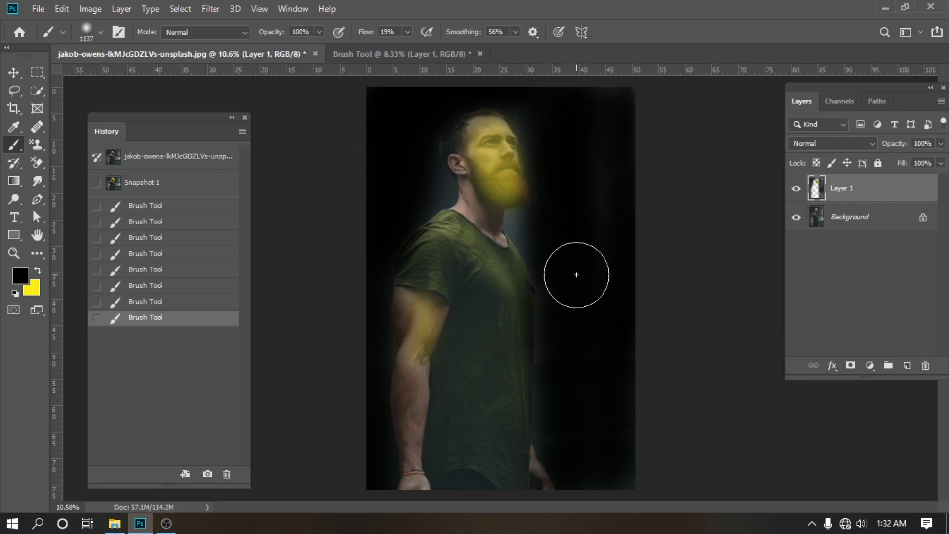
click(177, 188)
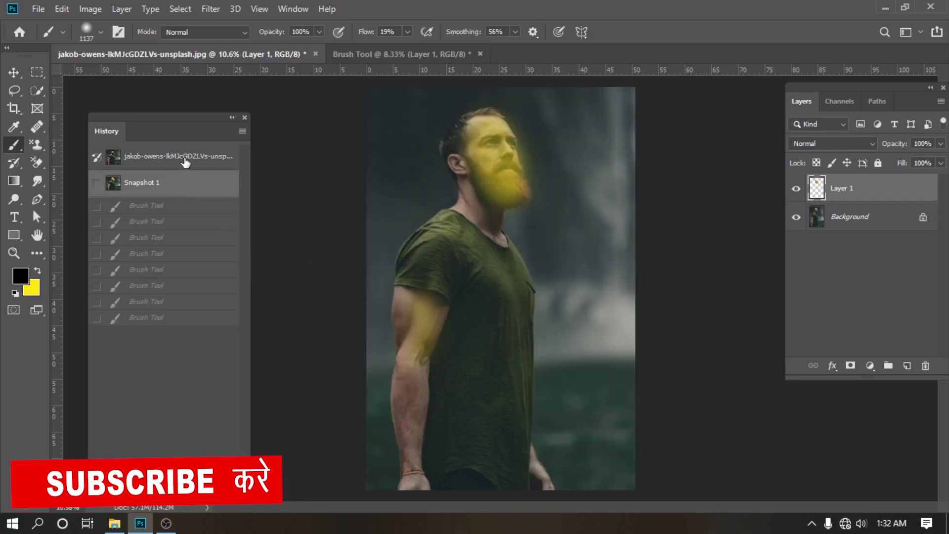
Compare the original photo, Snapshot 1 and the last two black brush states, and view the History options available
click(184, 159)
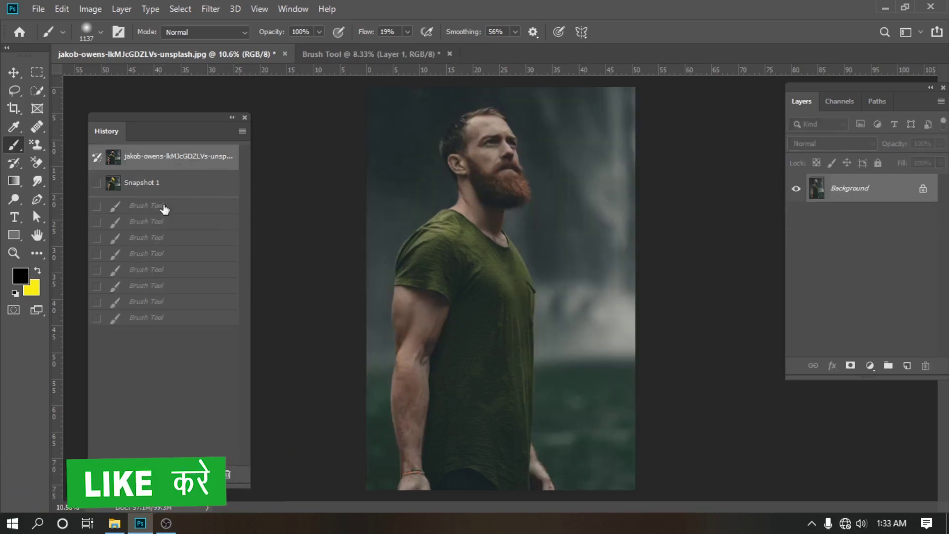
click(163, 182)
click(146, 305)
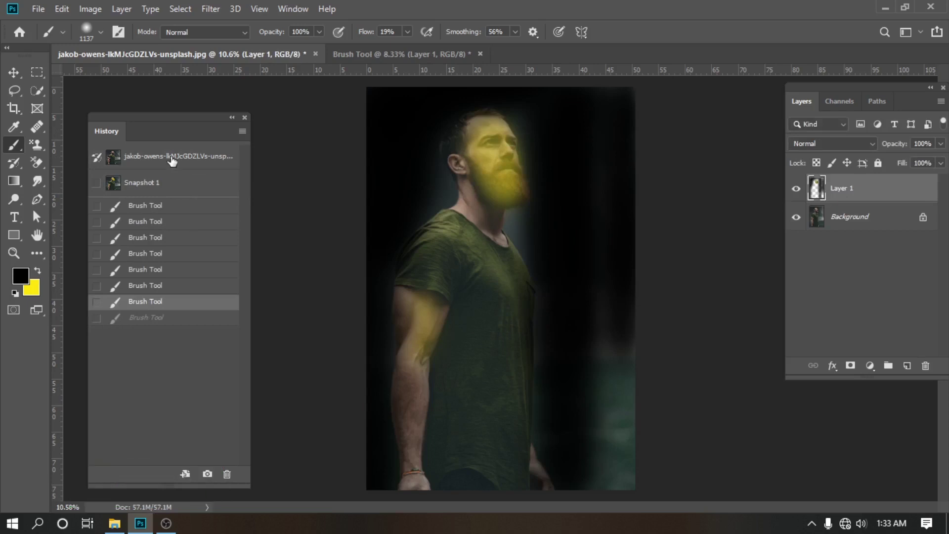
click(145, 184)
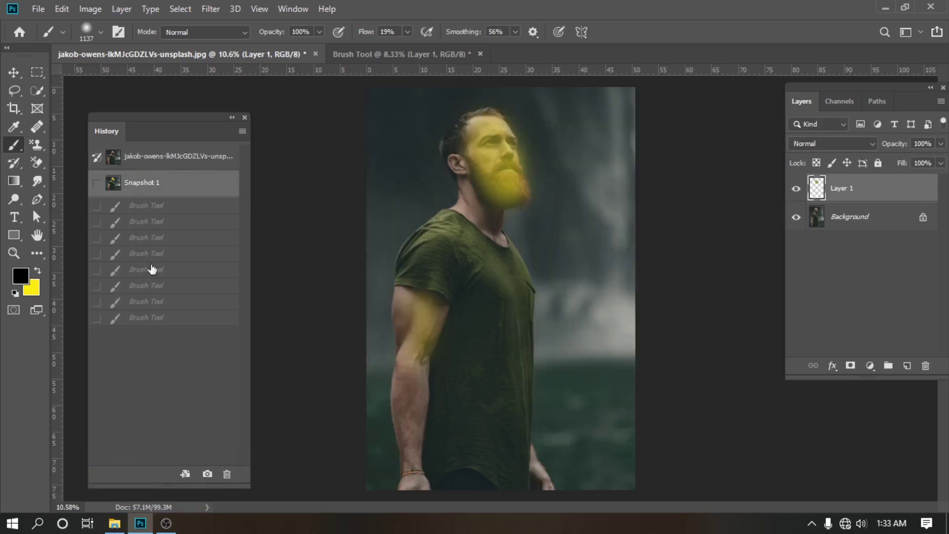
click(154, 303)
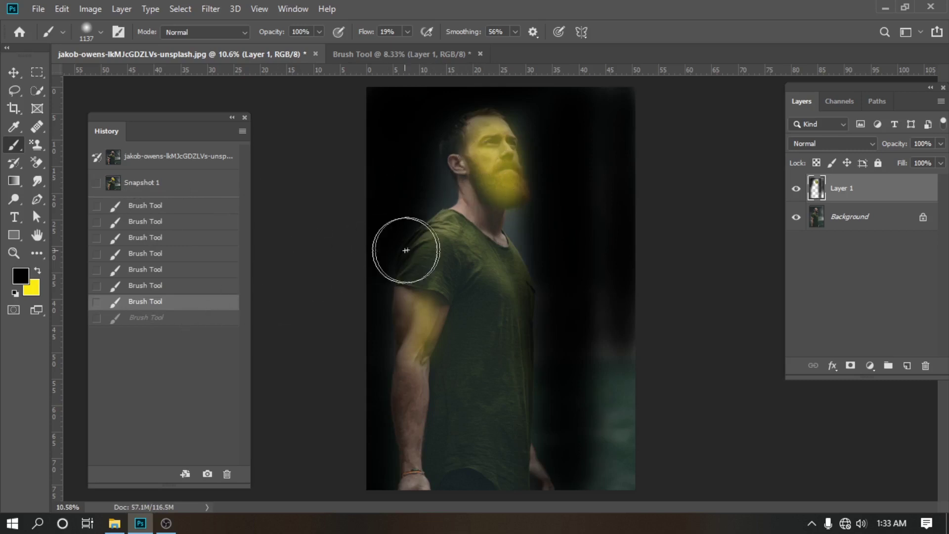
click(157, 159)
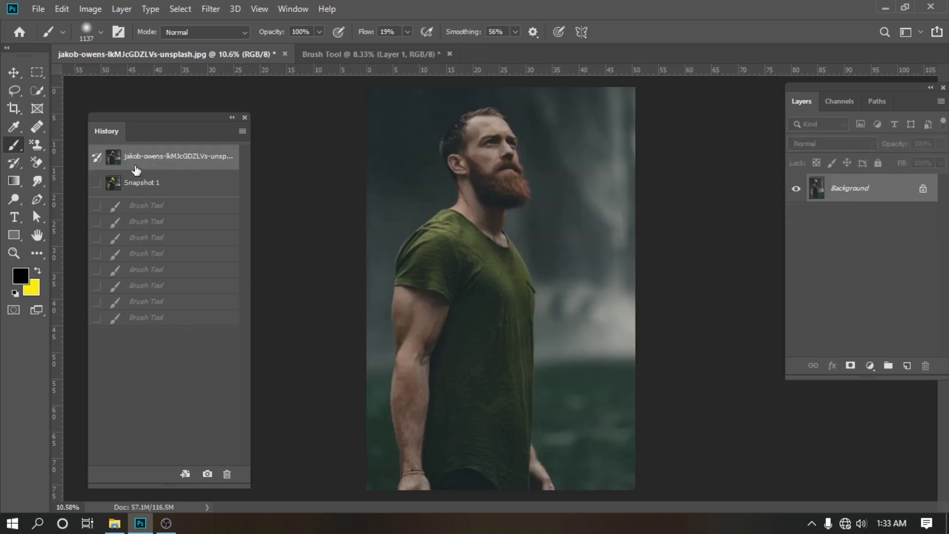
click(146, 319)
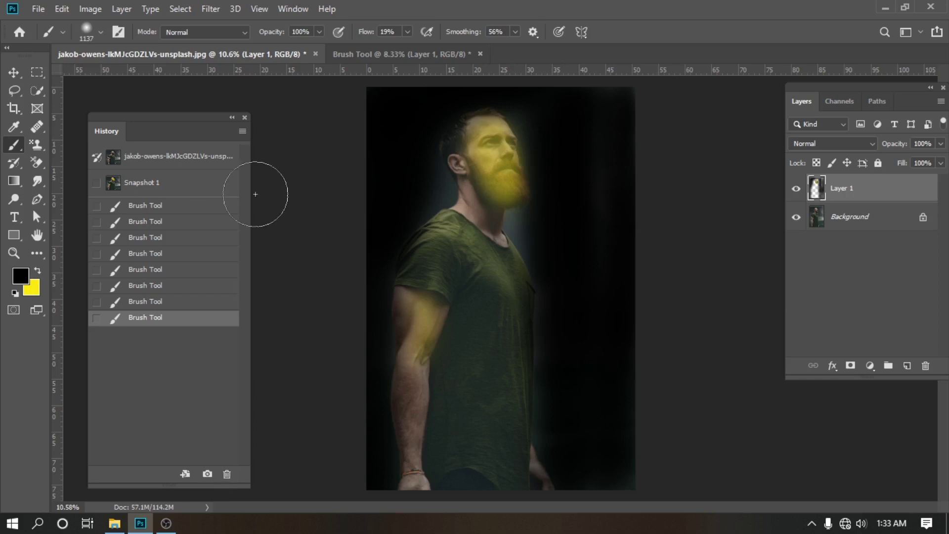
click(242, 131)
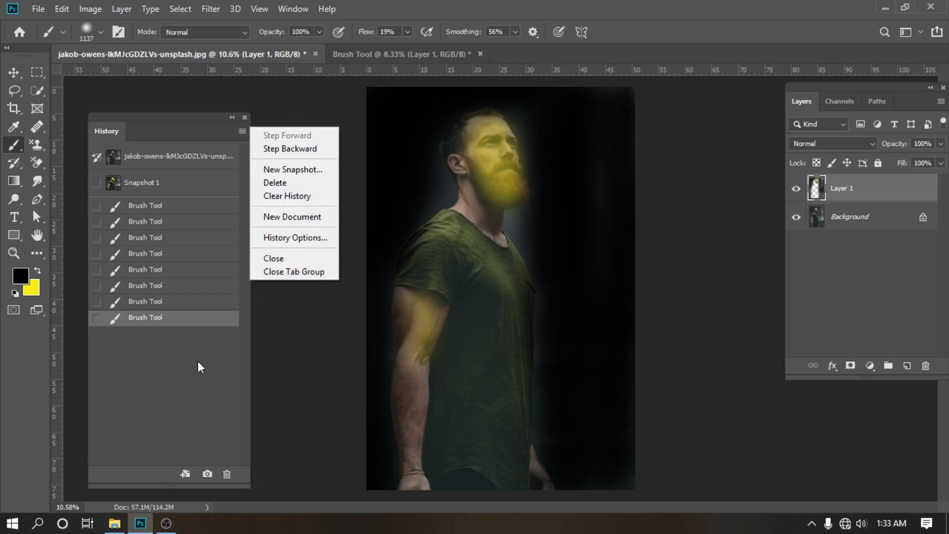
click(150, 380)
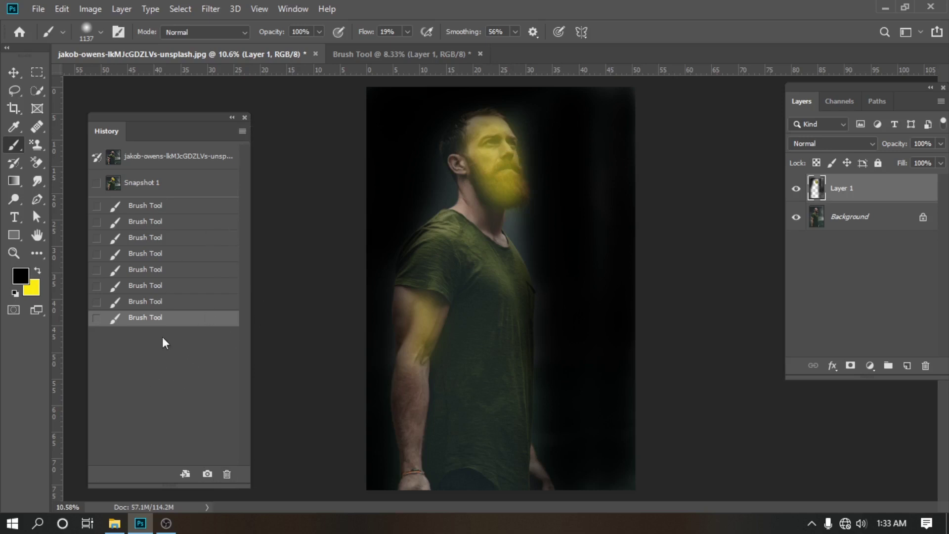
Try Art History Brush strokes over the man's face in Saturation mode, first on the black-painted image and again on Snapshot 1
mouse_move(19, 166)
mouse_down()
mouse_move(39, 165)
mouse_move(51, 179)
mouse_up()
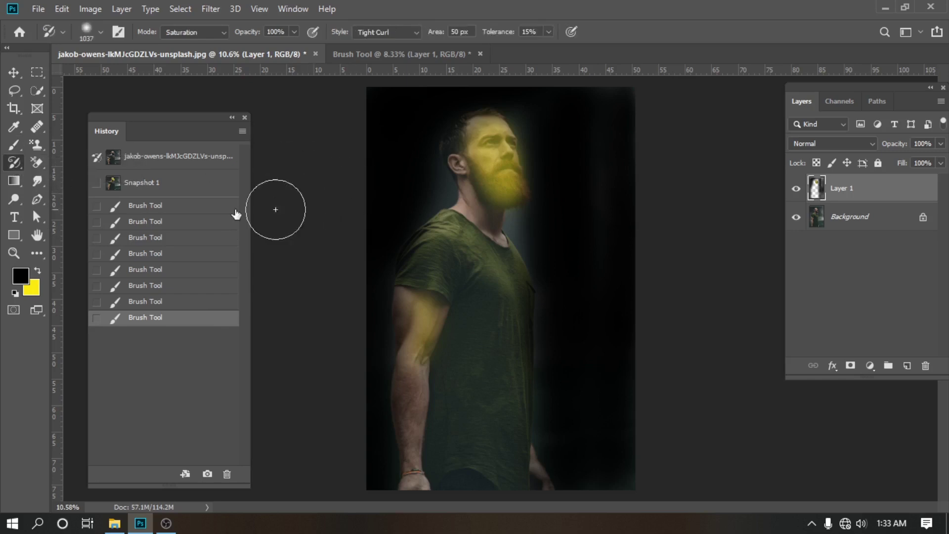
mouse_move(451, 153)
mouse_down()
mouse_move(551, 159)
mouse_move(405, 148)
mouse_move(599, 143)
mouse_up()
key(ctrl+z)
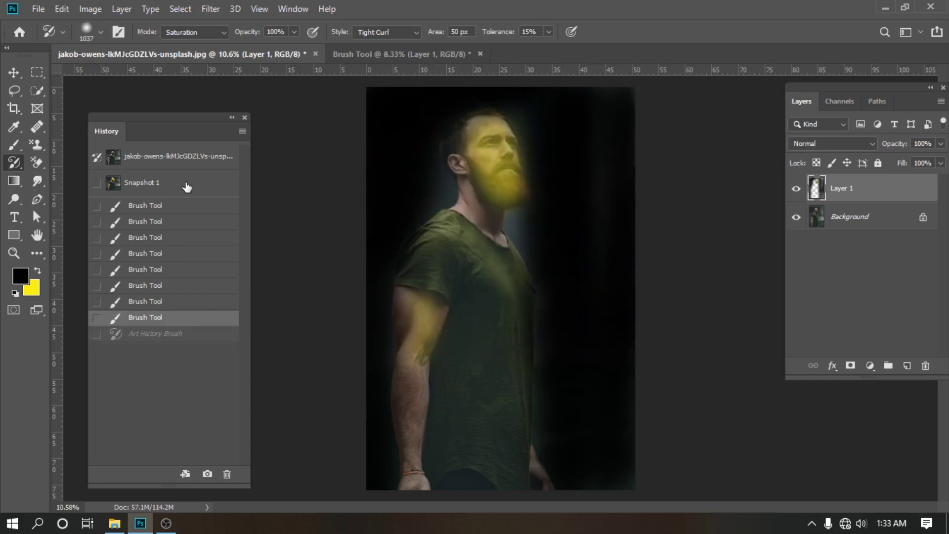
click(150, 183)
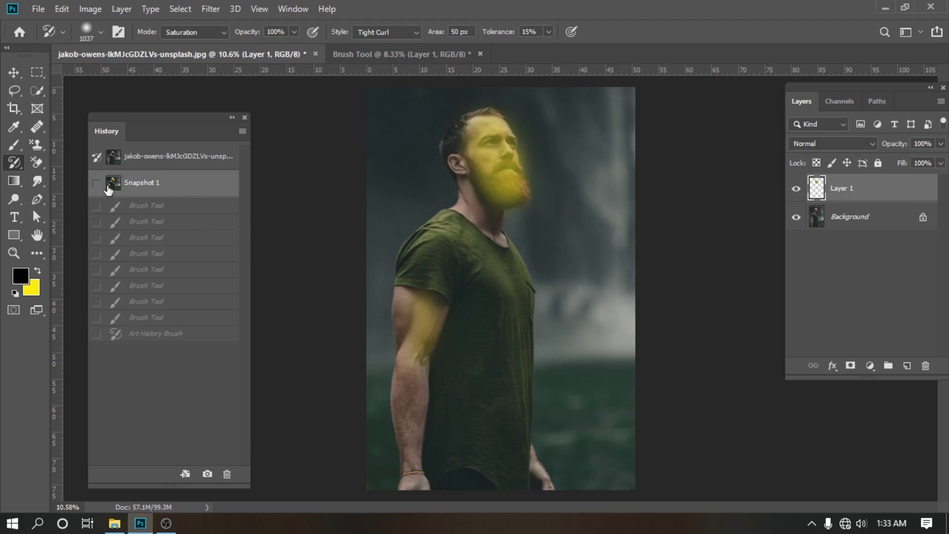
mouse_move(472, 162)
mouse_down()
mouse_move(554, 150)
mouse_move(503, 163)
mouse_move(488, 144)
mouse_up()
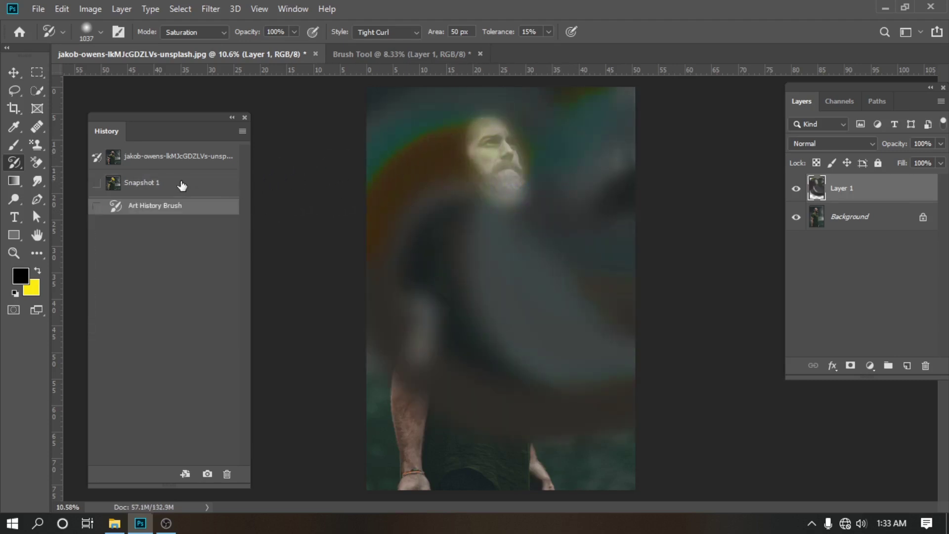
Restore the original photo and paint over the man and background with the Art History Brush in Saturation mode, Tight Curl style
click(159, 158)
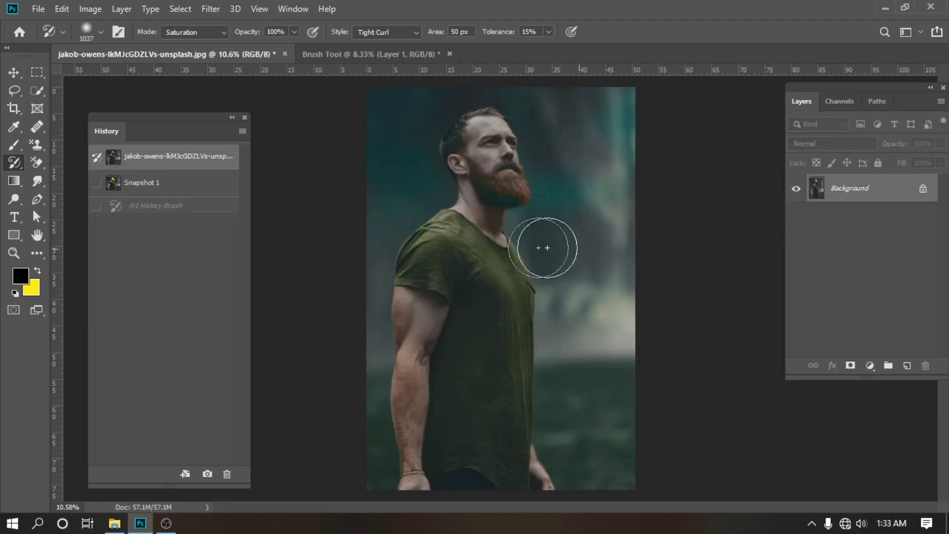
mouse_move(568, 400)
mouse_down()
mouse_move(435, 430)
mouse_move(542, 214)
mouse_move(487, 195)
mouse_move(542, 121)
mouse_move(409, 190)
mouse_move(568, 140)
mouse_move(475, 192)
mouse_up()
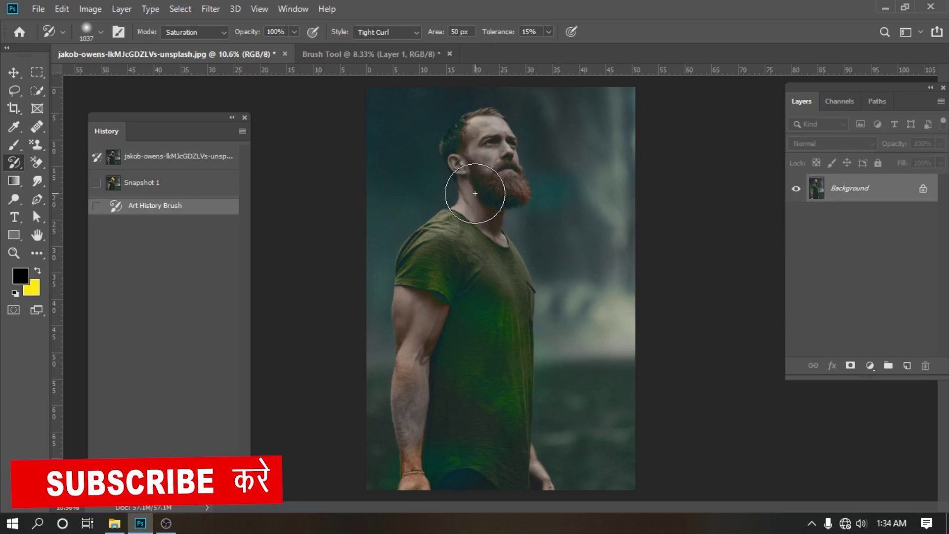
mouse_move(476, 194)
mouse_down()
mouse_move(450, 180)
mouse_move(547, 161)
mouse_up()
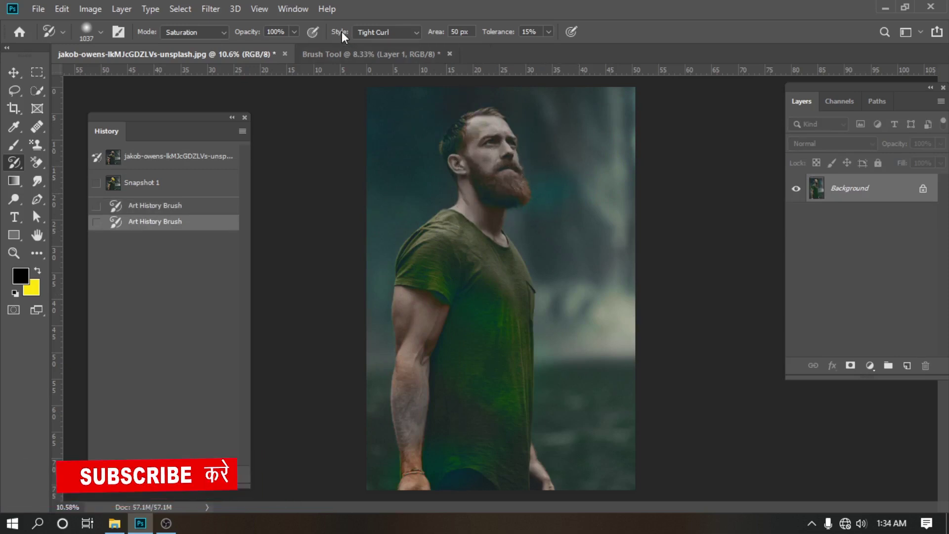
Set the Art History Brush style to Loose Curl and paint a stroke over the man's face up to the photo's upper edge
click(395, 33)
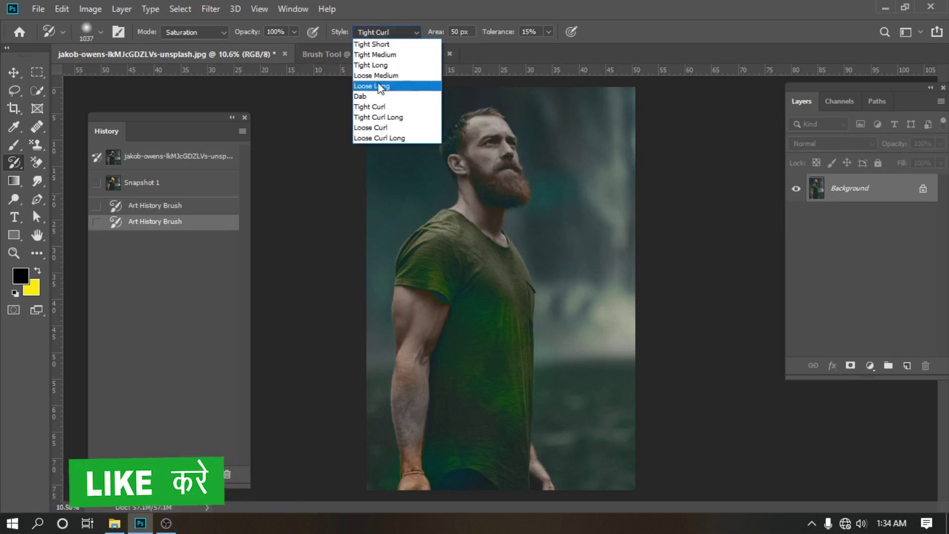
click(369, 127)
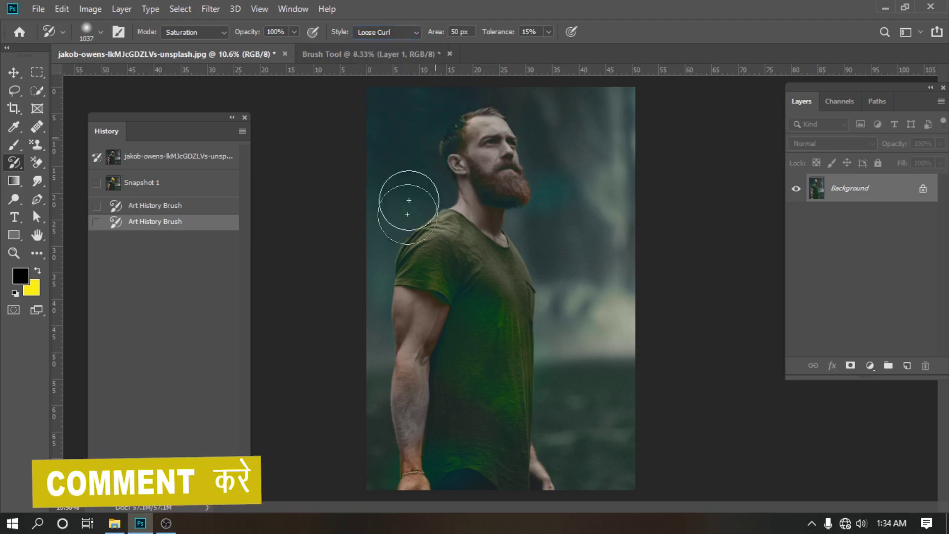
mouse_move(499, 159)
mouse_down()
mouse_move(377, 150)
mouse_move(492, 108)
mouse_move(489, 87)
mouse_up()
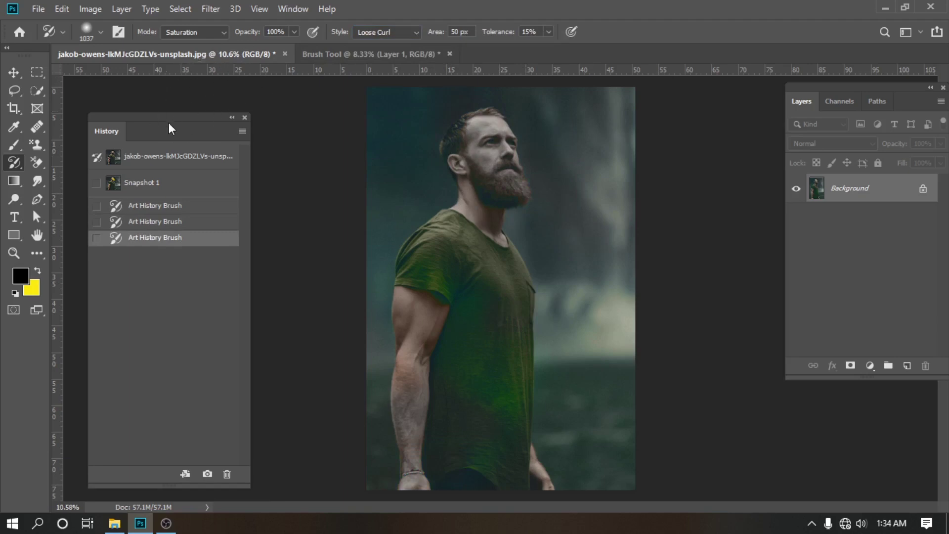
Set the Art History Brush mode to Lighten and paint from the man's head down across his chest to the background
click(203, 33)
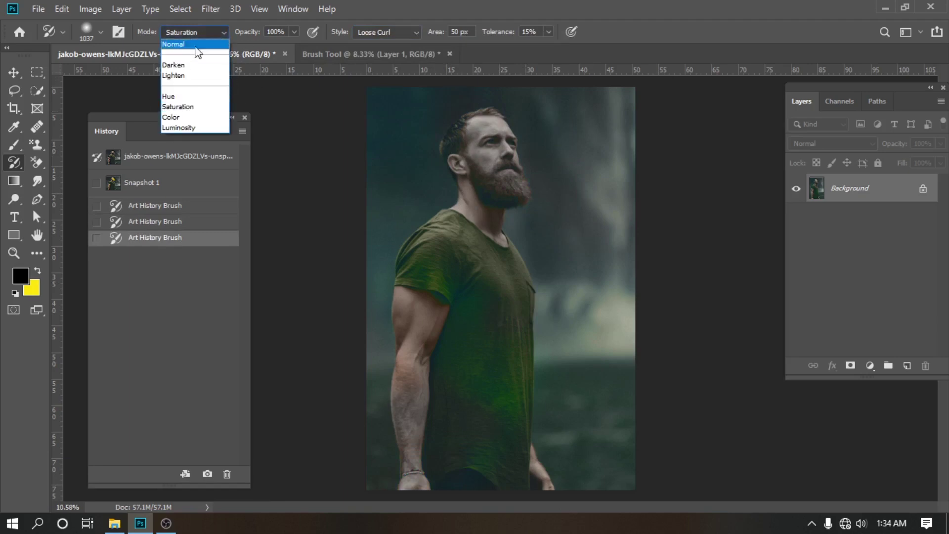
click(173, 79)
mouse_move(428, 141)
mouse_down()
mouse_move(557, 145)
mouse_move(412, 190)
mouse_move(401, 220)
mouse_move(458, 230)
mouse_move(549, 220)
mouse_move(612, 192)
mouse_move(579, 142)
mouse_move(483, 161)
mouse_move(584, 290)
mouse_up()
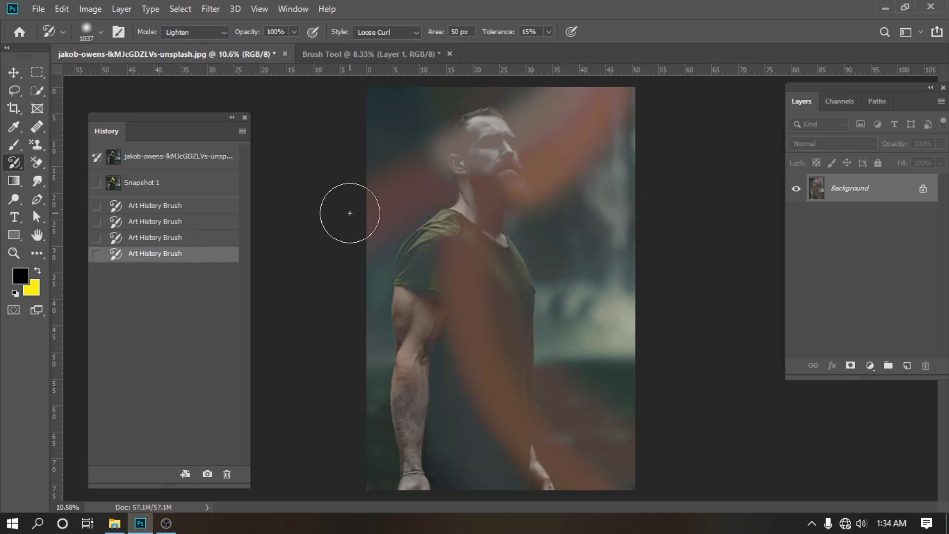